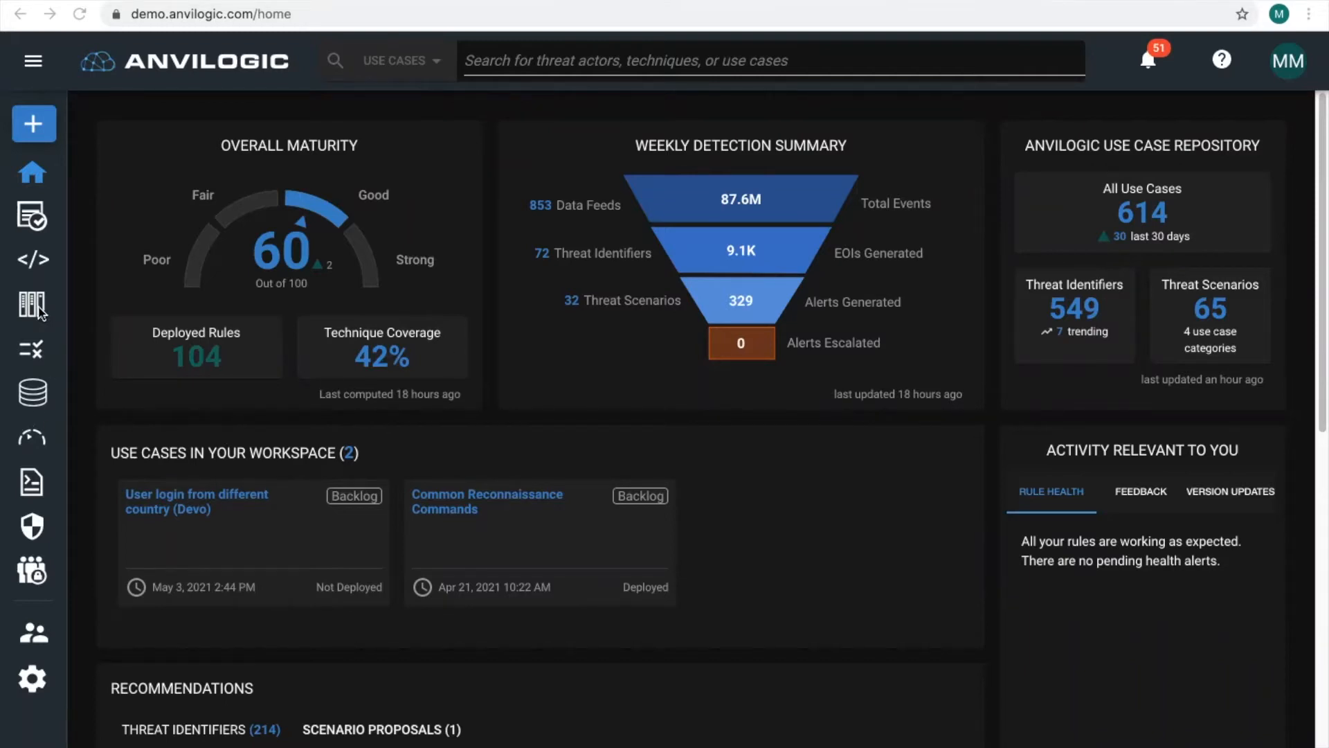
Filter the workspace rule inventory by the title "Mal" and open rule AVL_R1706
left_click(31, 310)
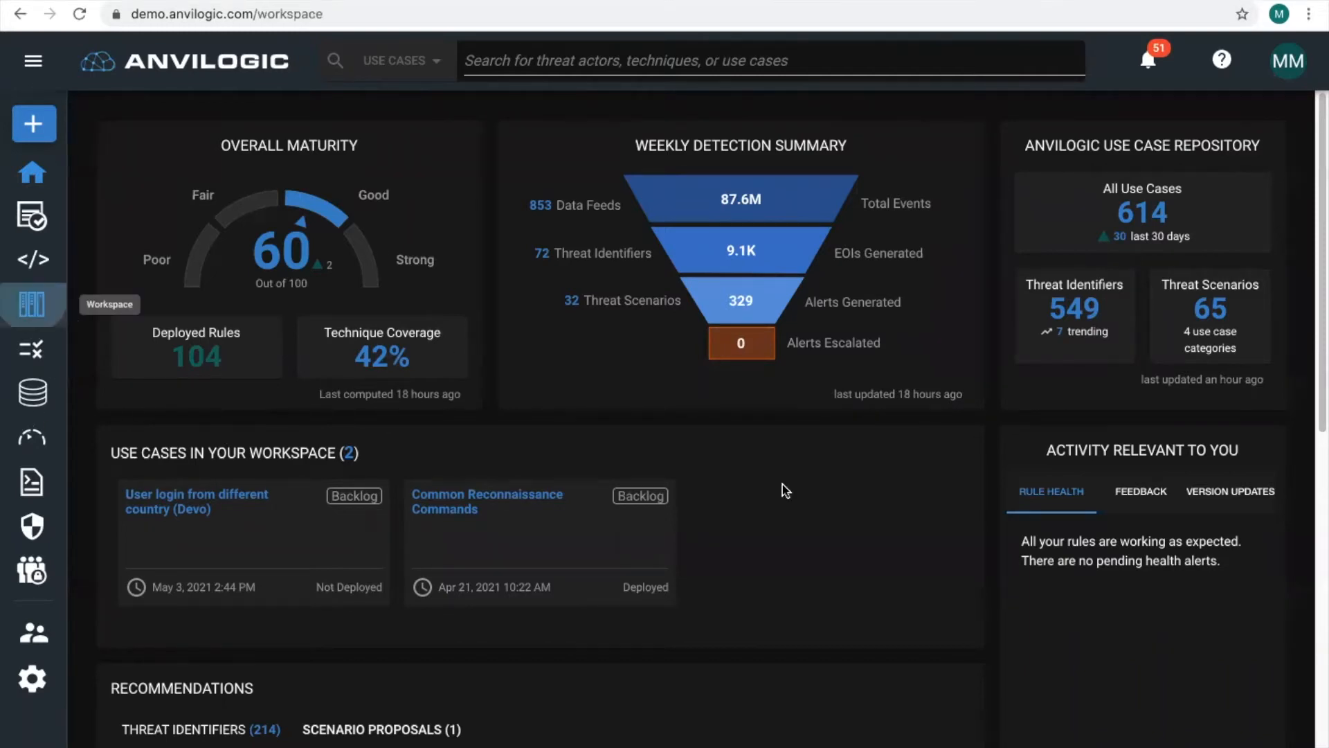
scroll(455, 549, "down", 10)
left_click(367, 344)
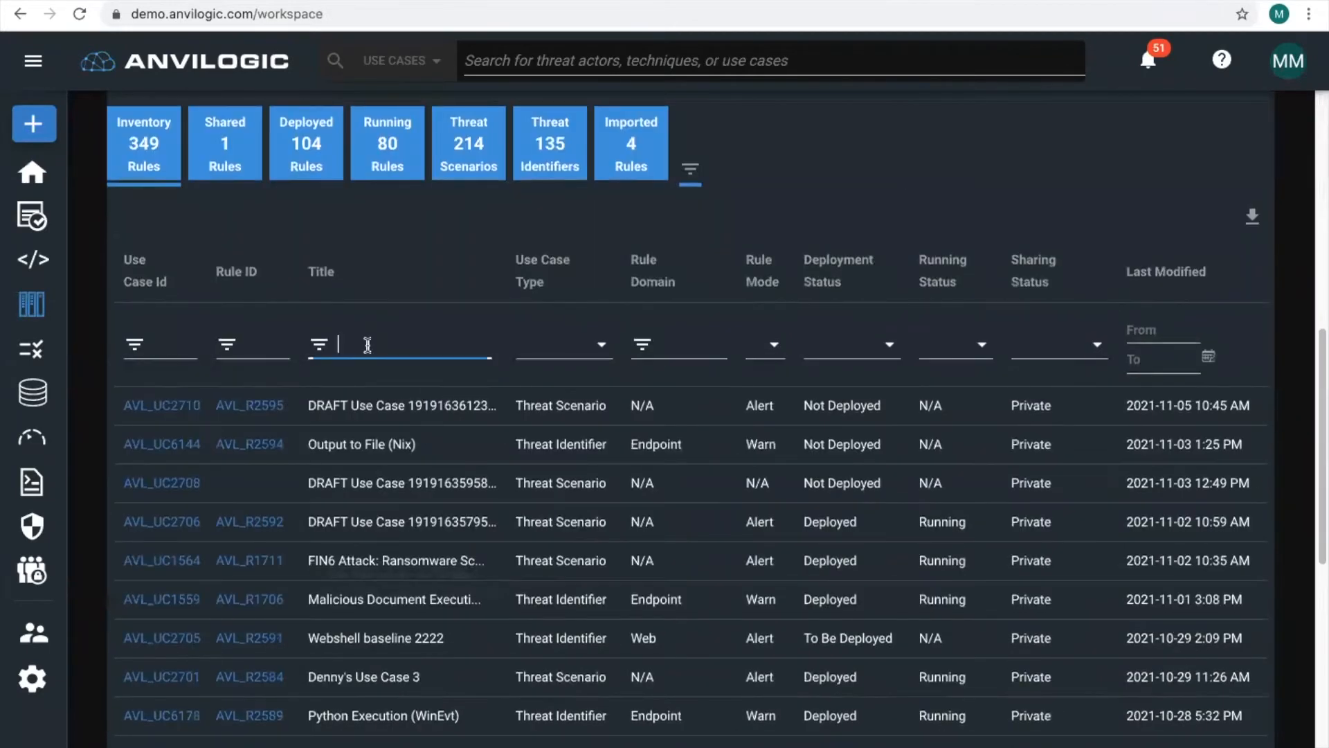
type("Mal")
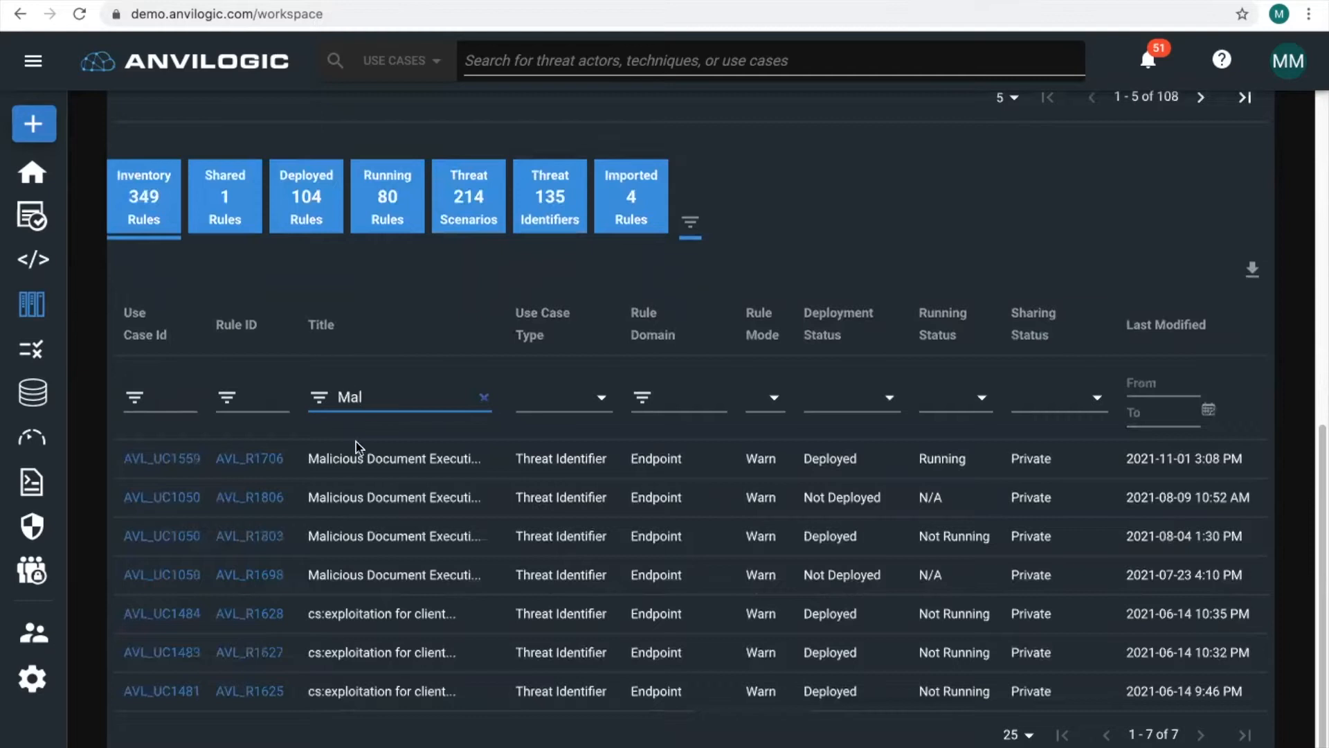
left_click(249, 459)
Review the malicious document execution rule and read through its search query from initial filtering to event collection
scroll(526, 388, "down", 2)
scroll(530, 405, "down", 1)
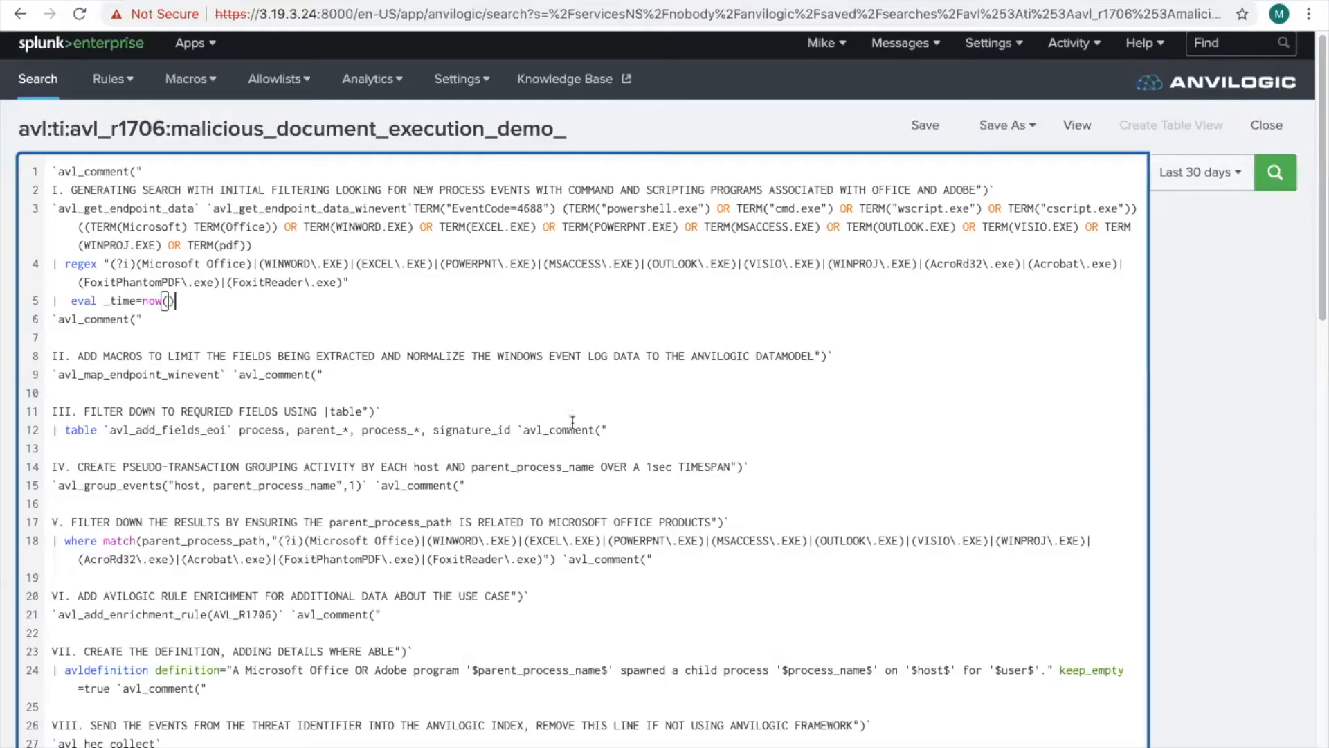
scroll(619, 446, "down", 2)
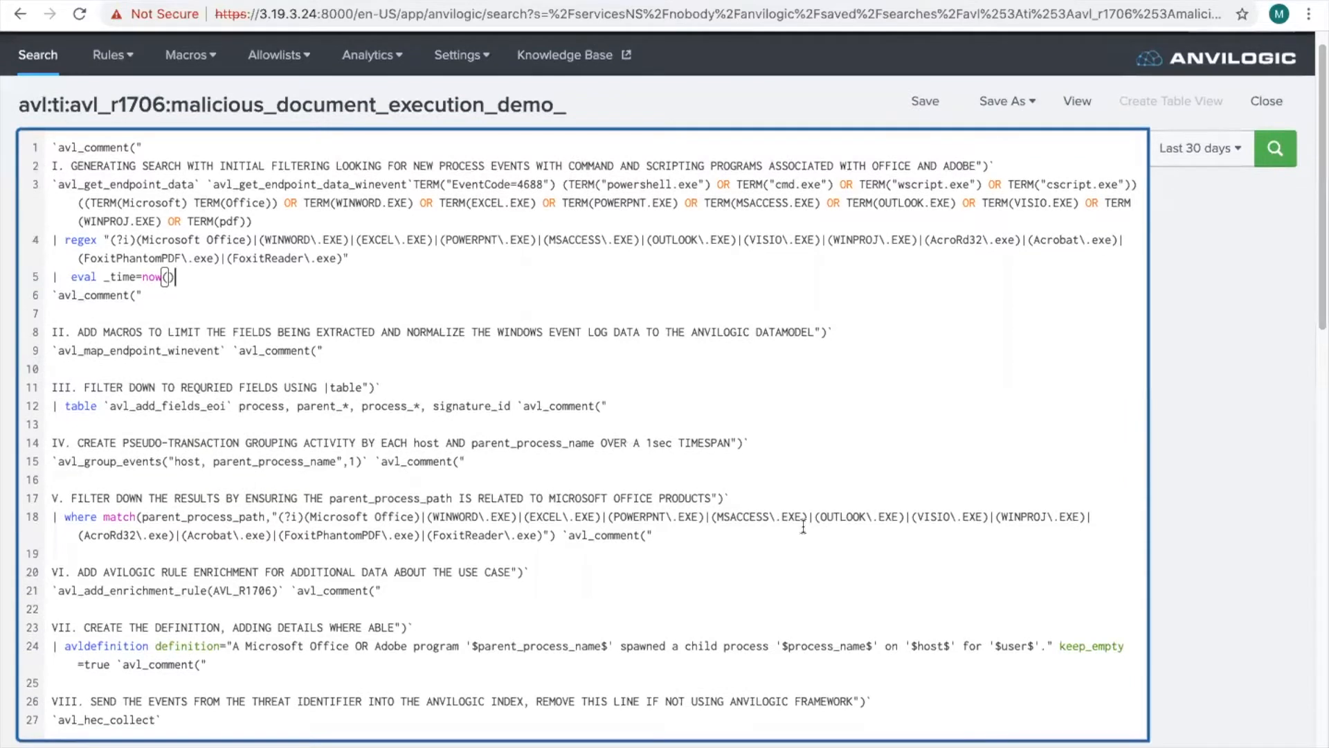
scroll(685, 509, "down", 3)
scroll(359, 262, "up", 4)
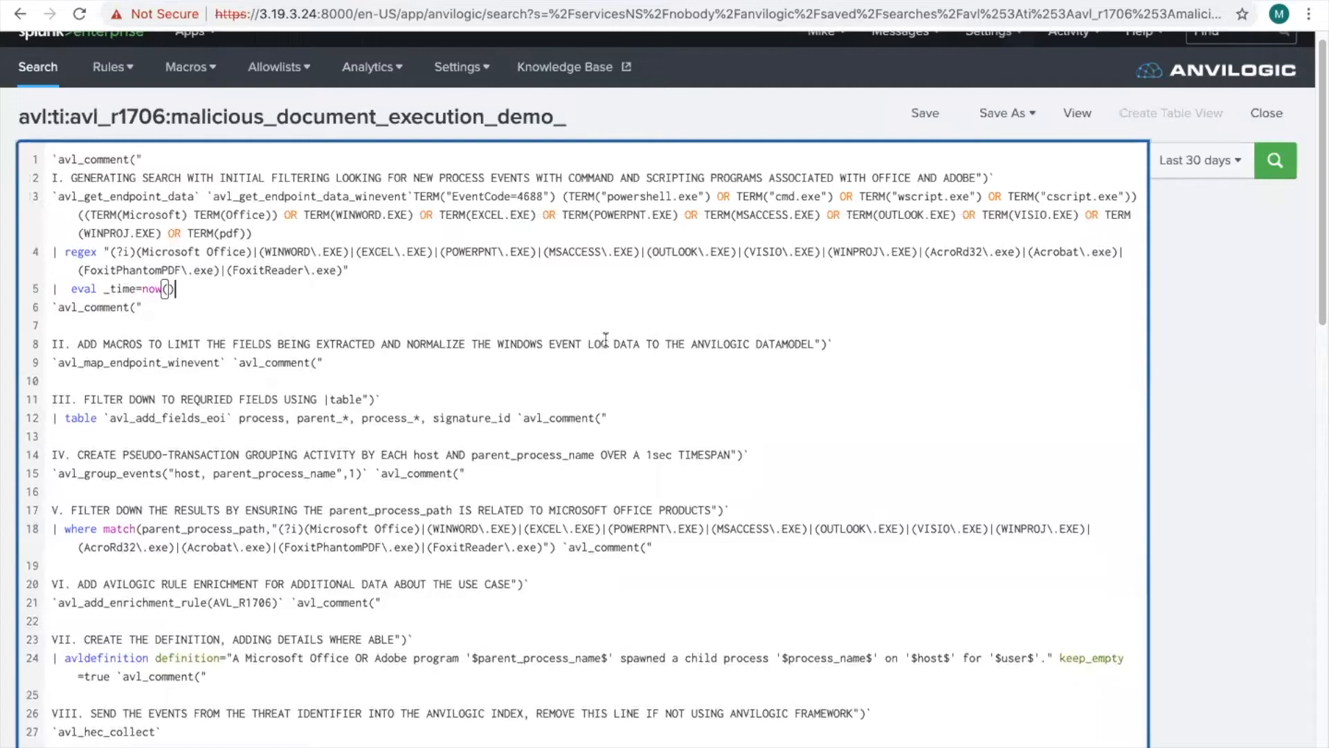
scroll(640, 448, "down", 1)
scroll(640, 448, "down", 1)
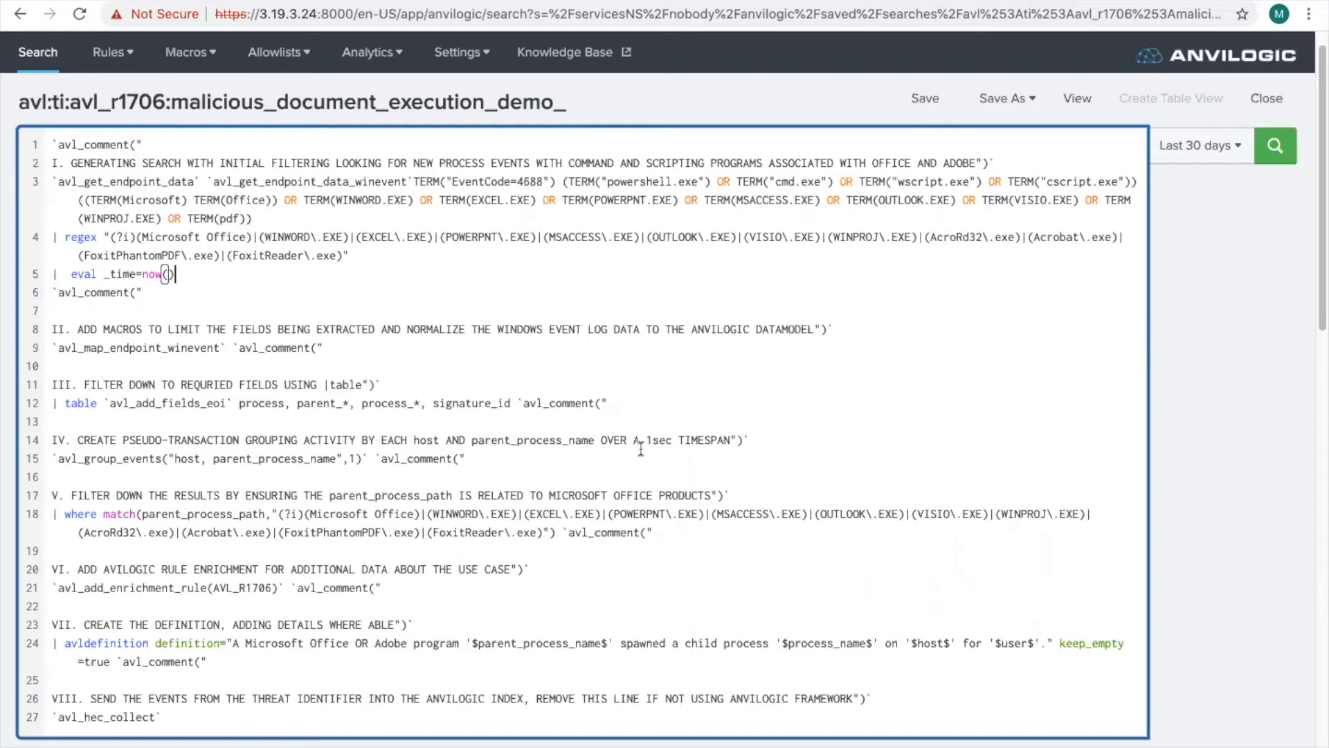
Run the rule's search over the last 30 days and examine the statistics columns through to the enrichment fields
key("Return")
scroll(647, 484, "down", 8)
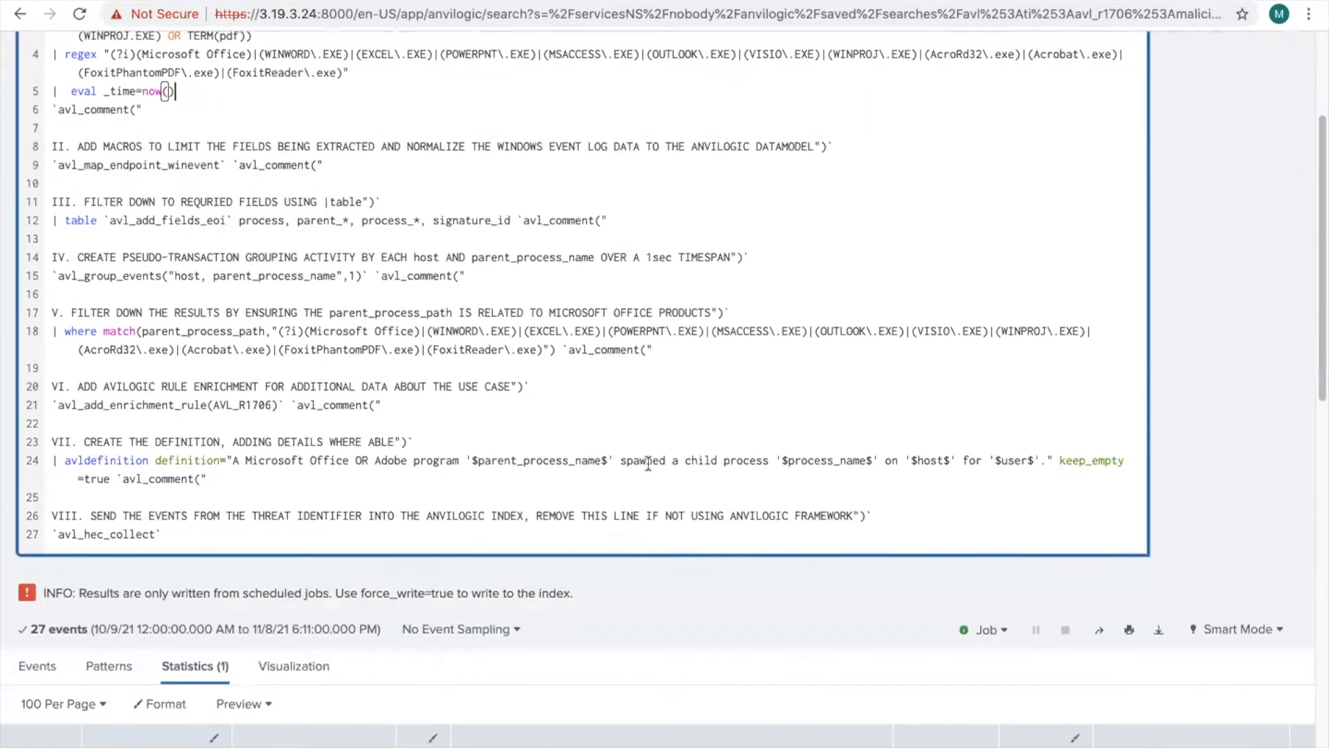
scroll(650, 470, "down", 2)
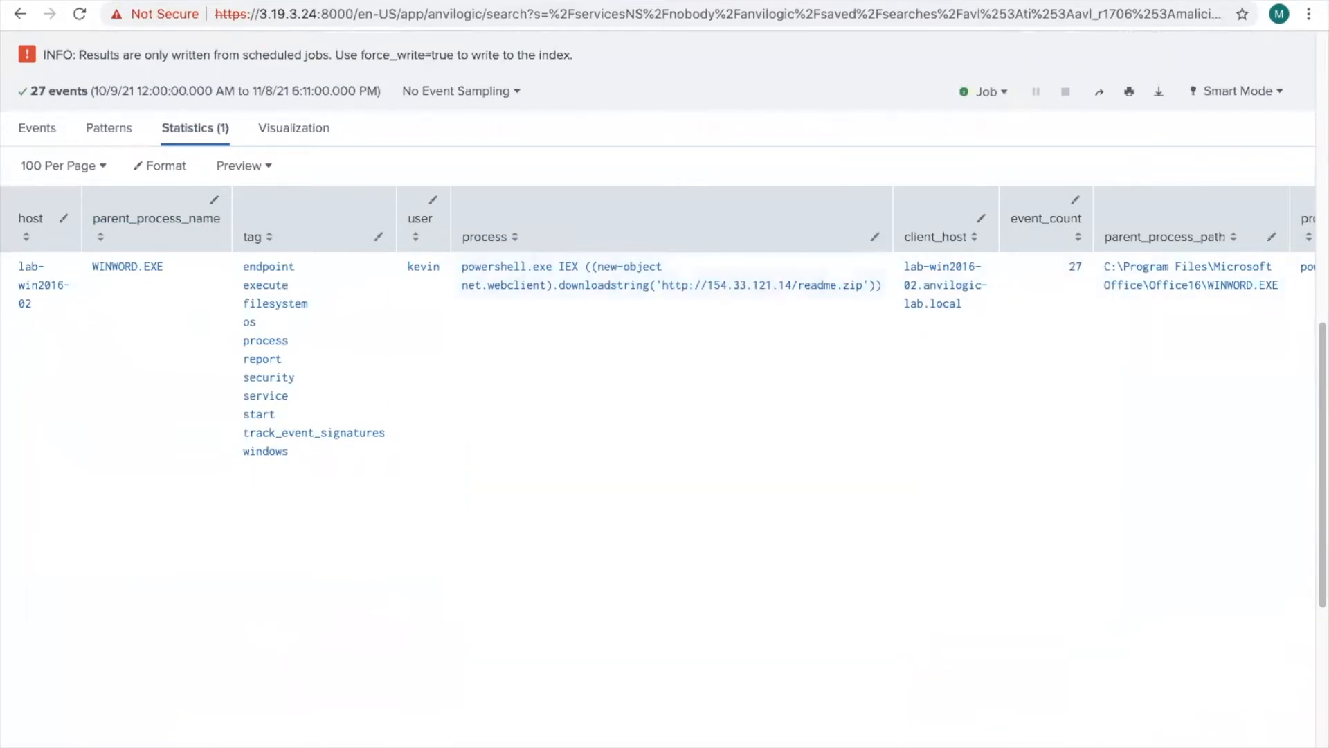
scroll(659, 321, "right", 20)
scroll(664, 498, "right", 15)
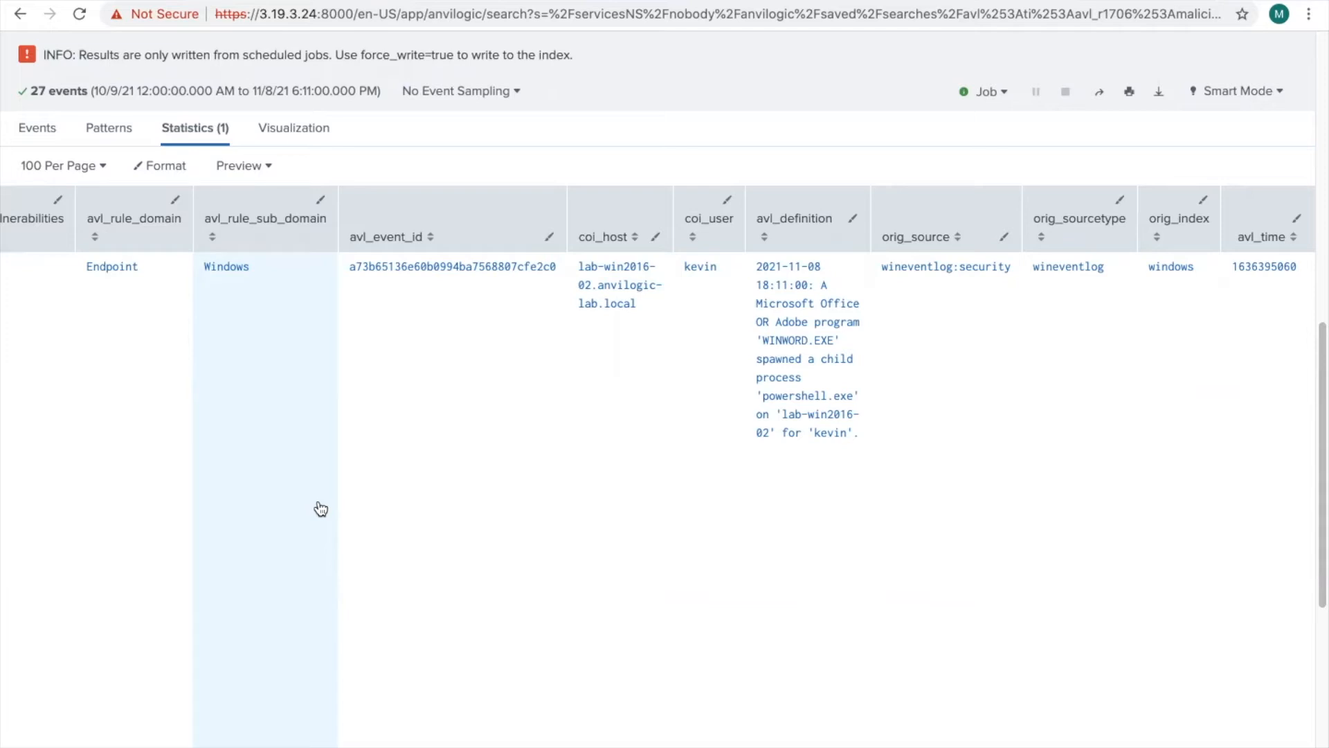
Compare the query's enrichment and definition lines with the fields in the search result
scroll(409, 534, "up", 6)
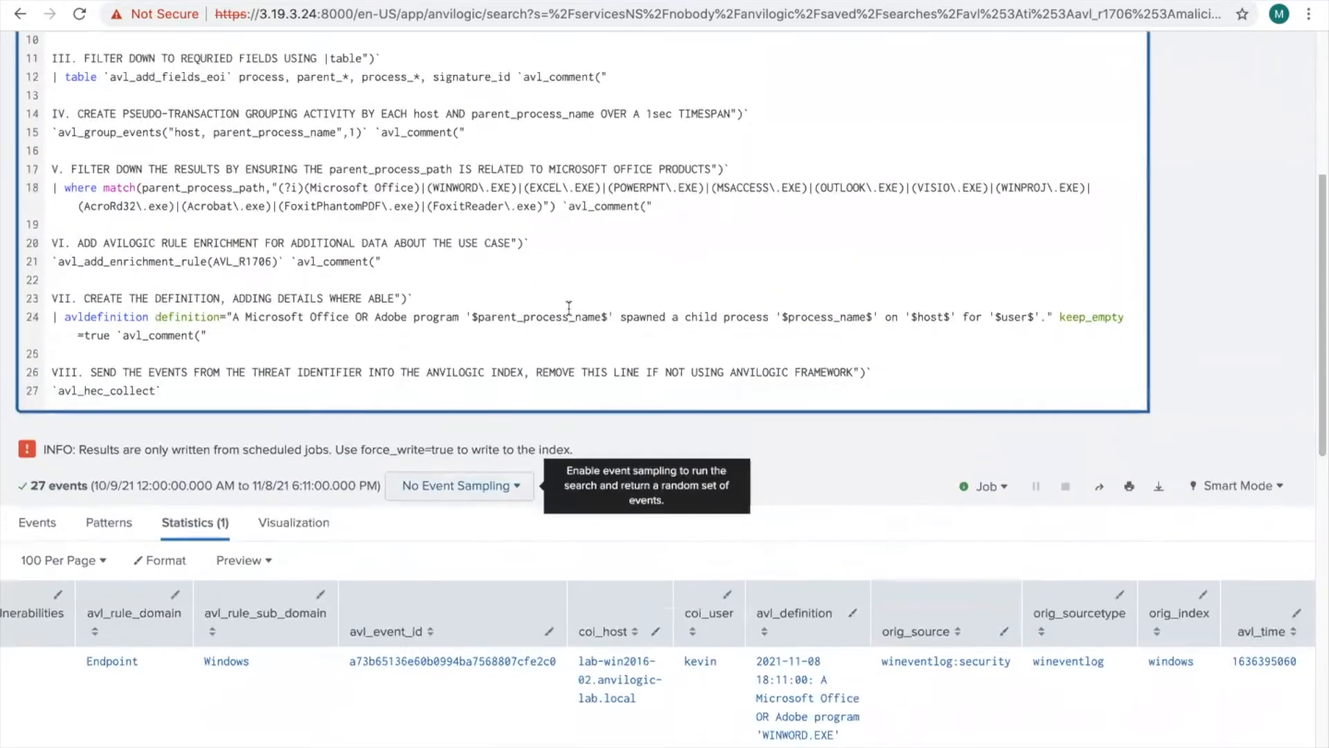
scroll(427, 463, "up", 2)
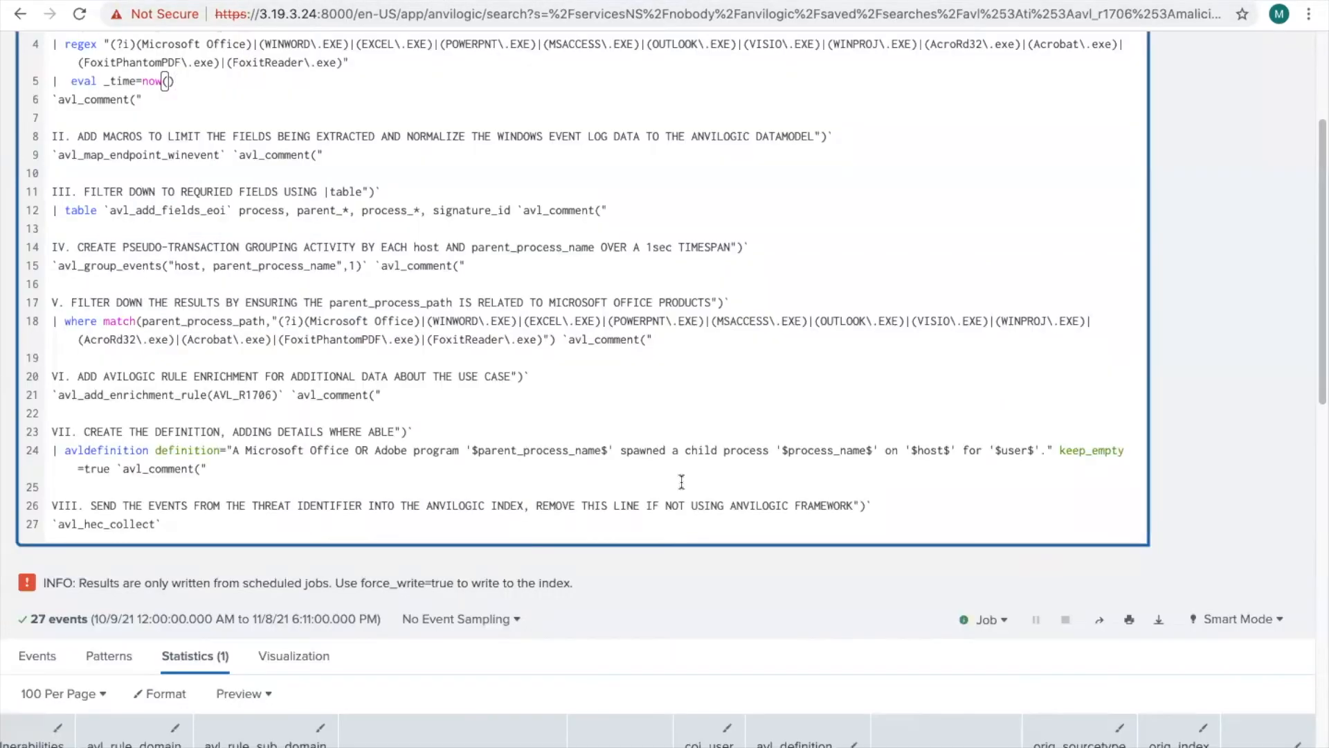
scroll(679, 484, "down", 3)
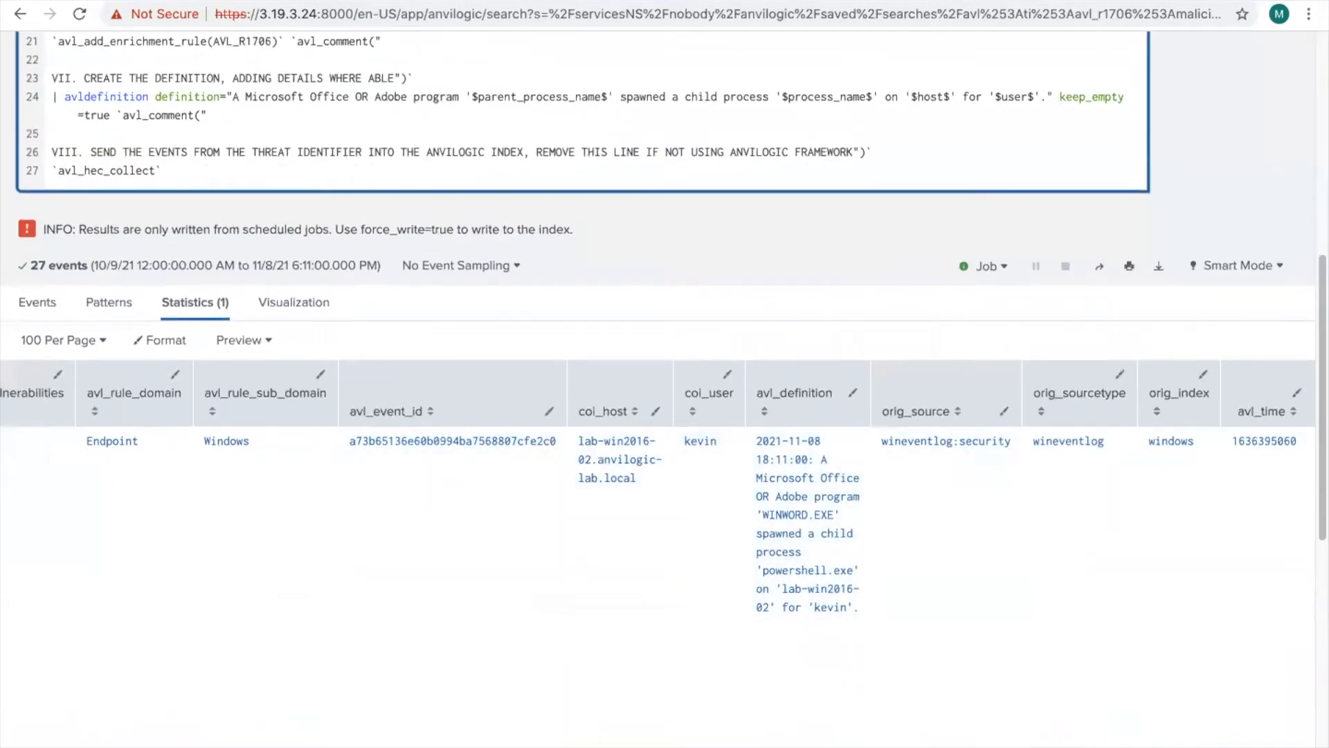
scroll(1078, 519, "left", 15)
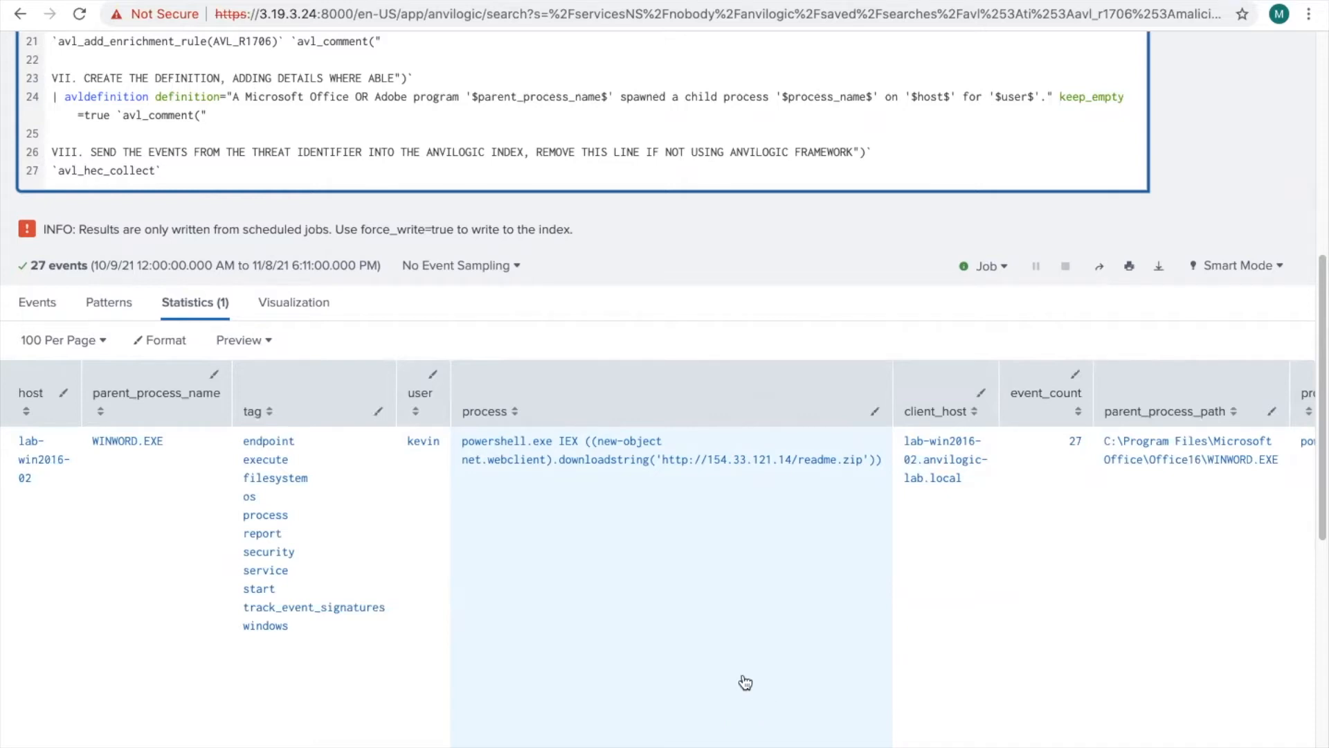
scroll(734, 664, "up", 3)
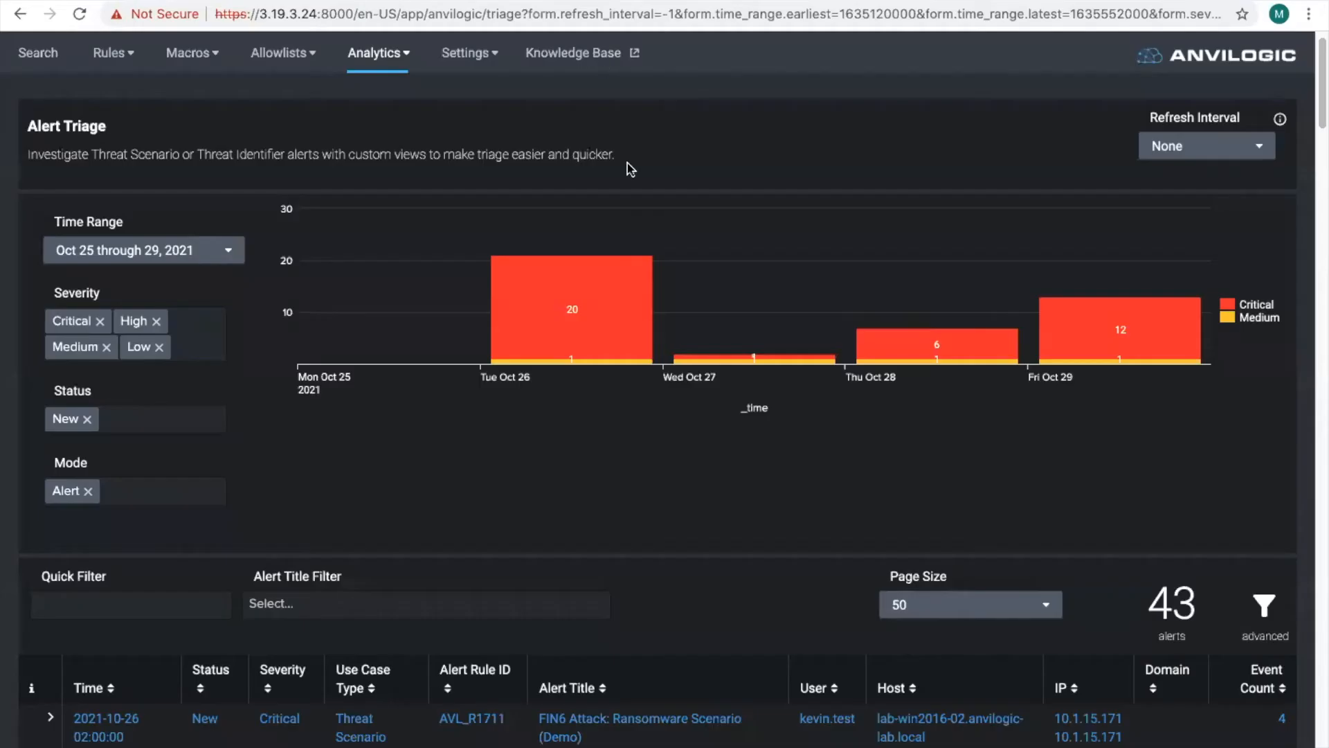
Open the Malicious Document Execution event in the threat timeline of the FIN6 ransomware scenario alert
scroll(637, 234, "down", 1)
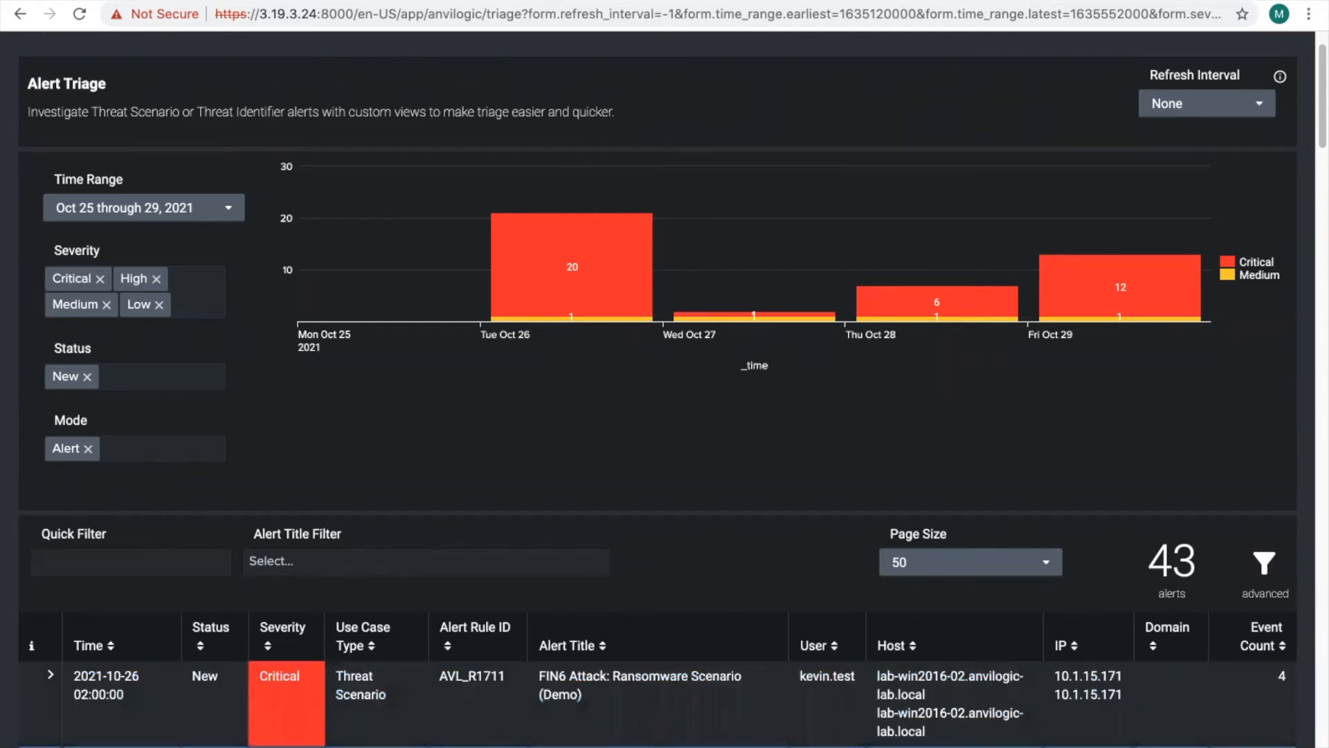
scroll(551, 708, "down", 12)
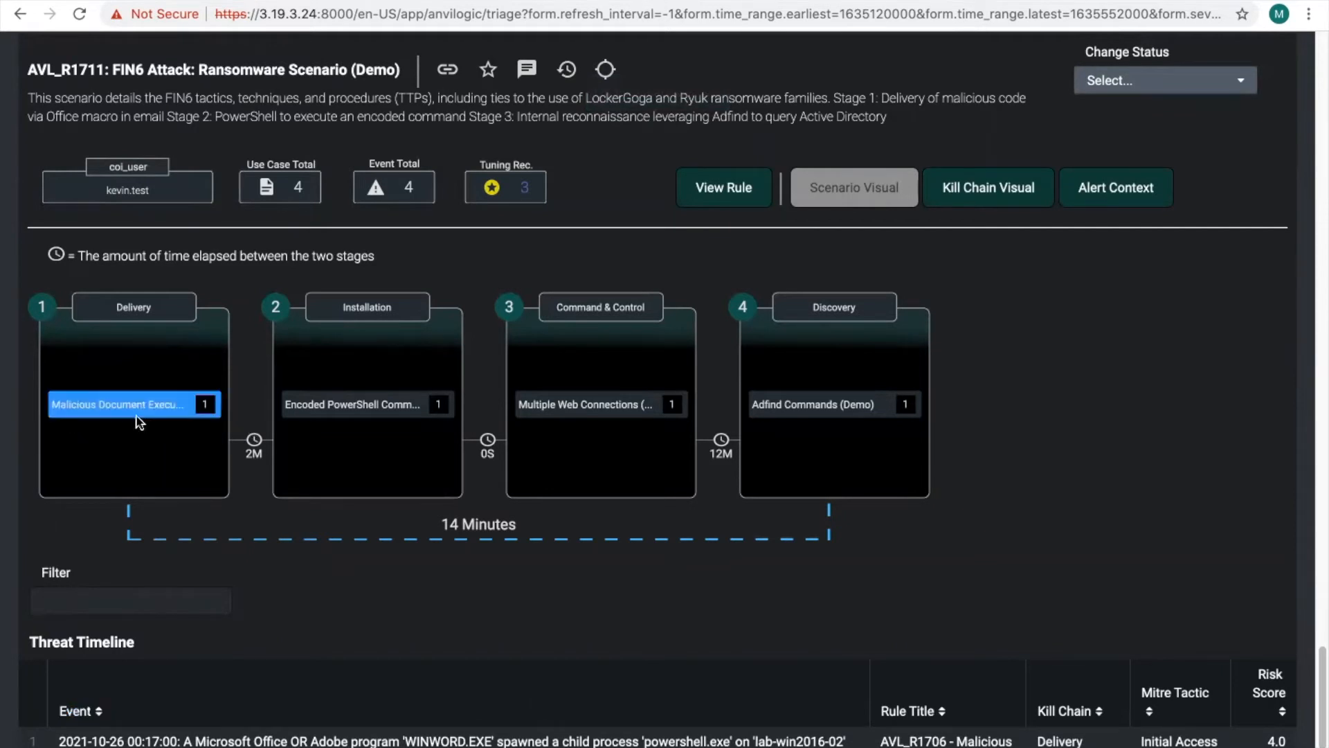
scroll(345, 645, "down", 3)
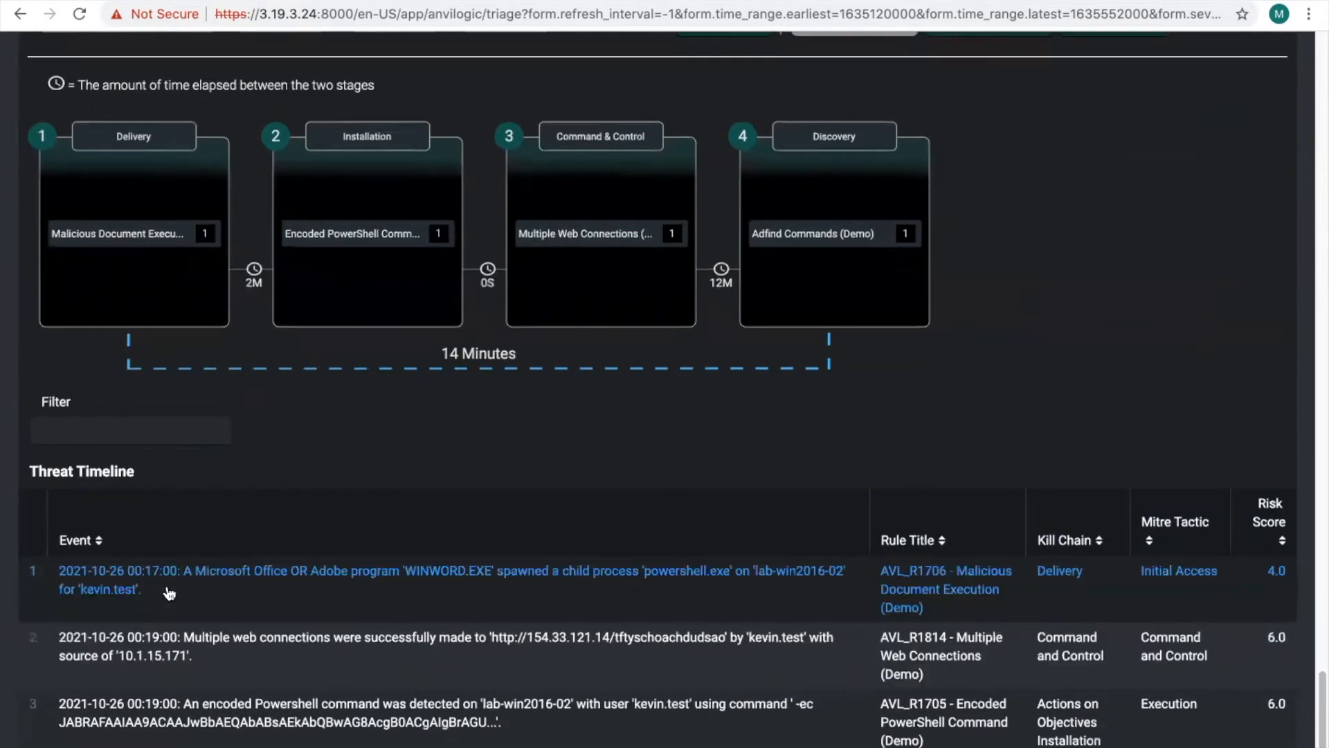
left_click(291, 595)
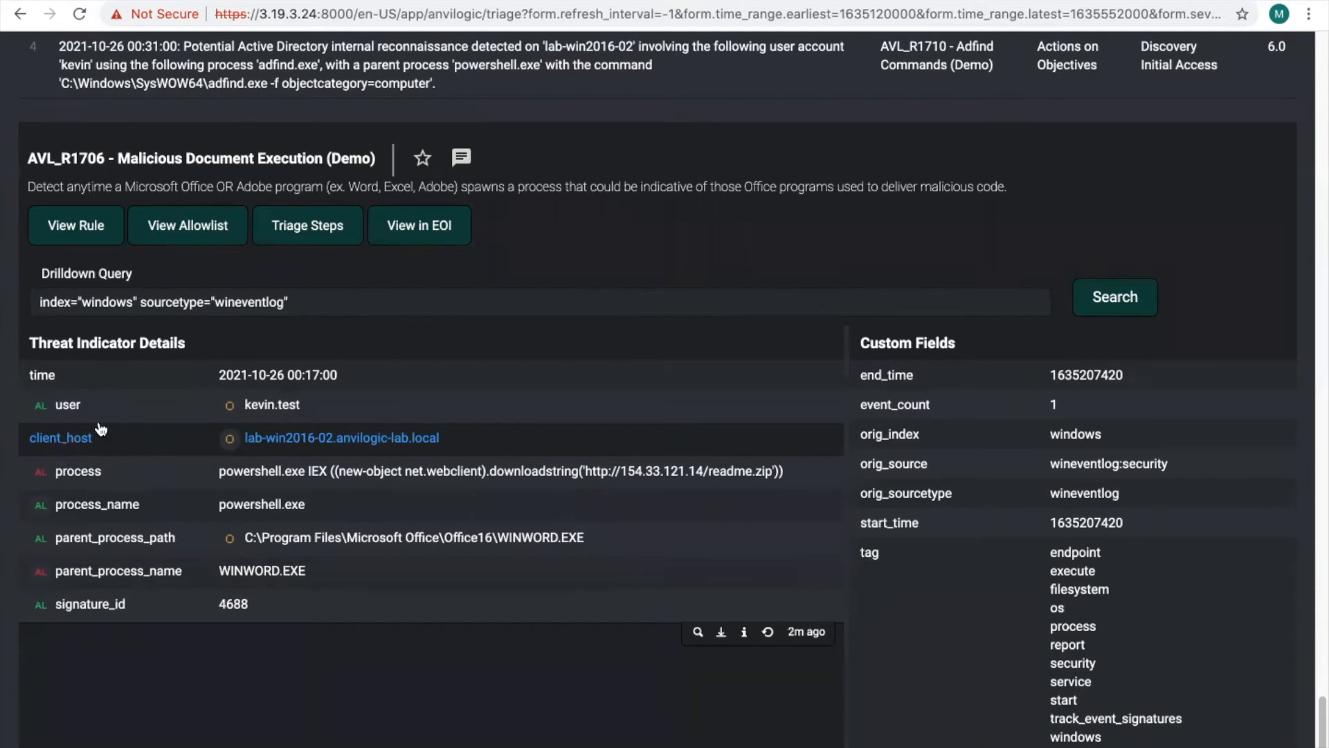
Open the allowlist of rule AVL_R1706 and add host as a non-required field
left_click(188, 243)
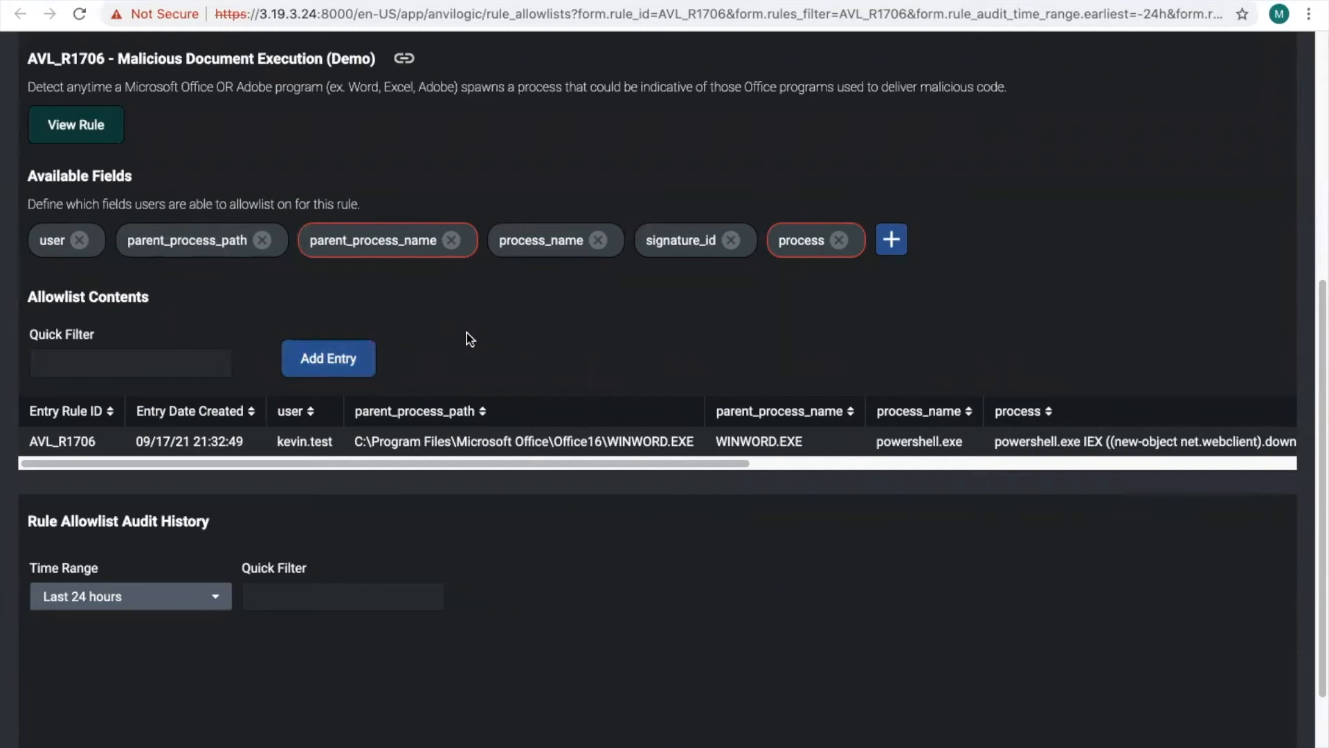
left_click(891, 242)
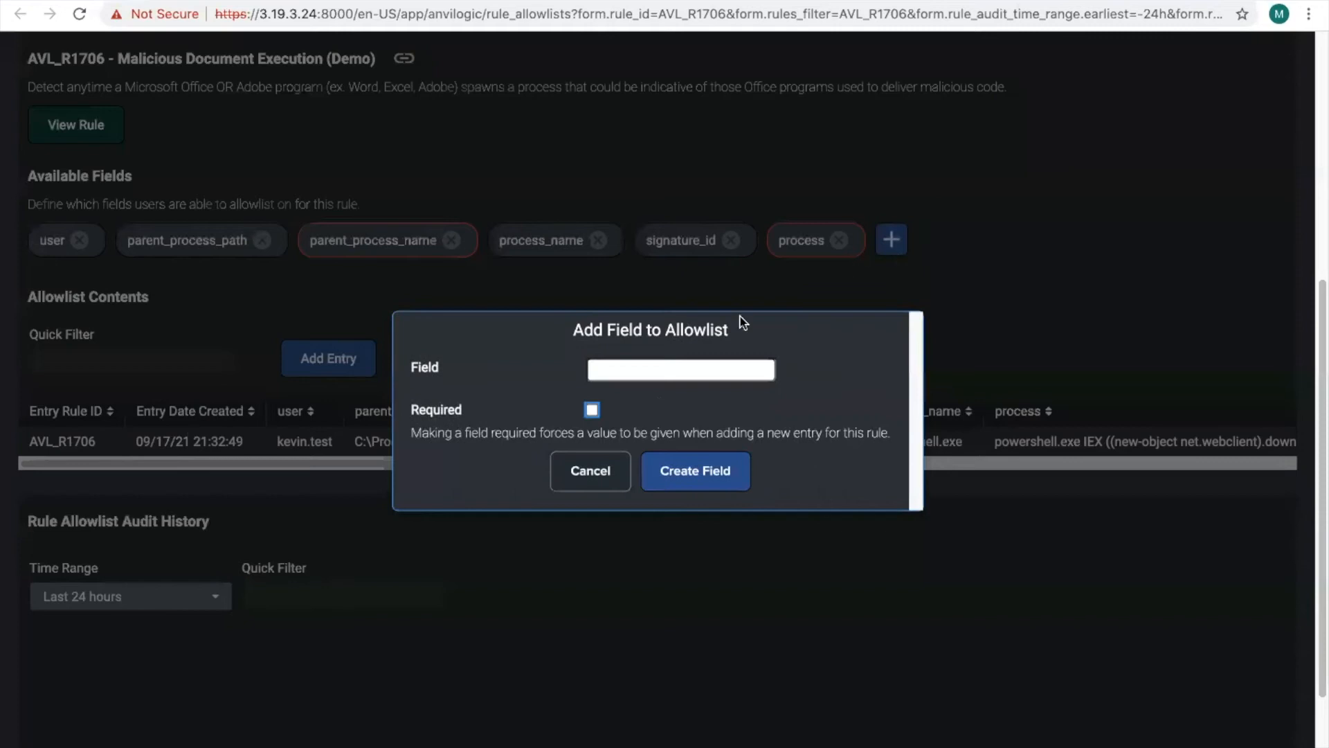
left_click(666, 373)
type("host")
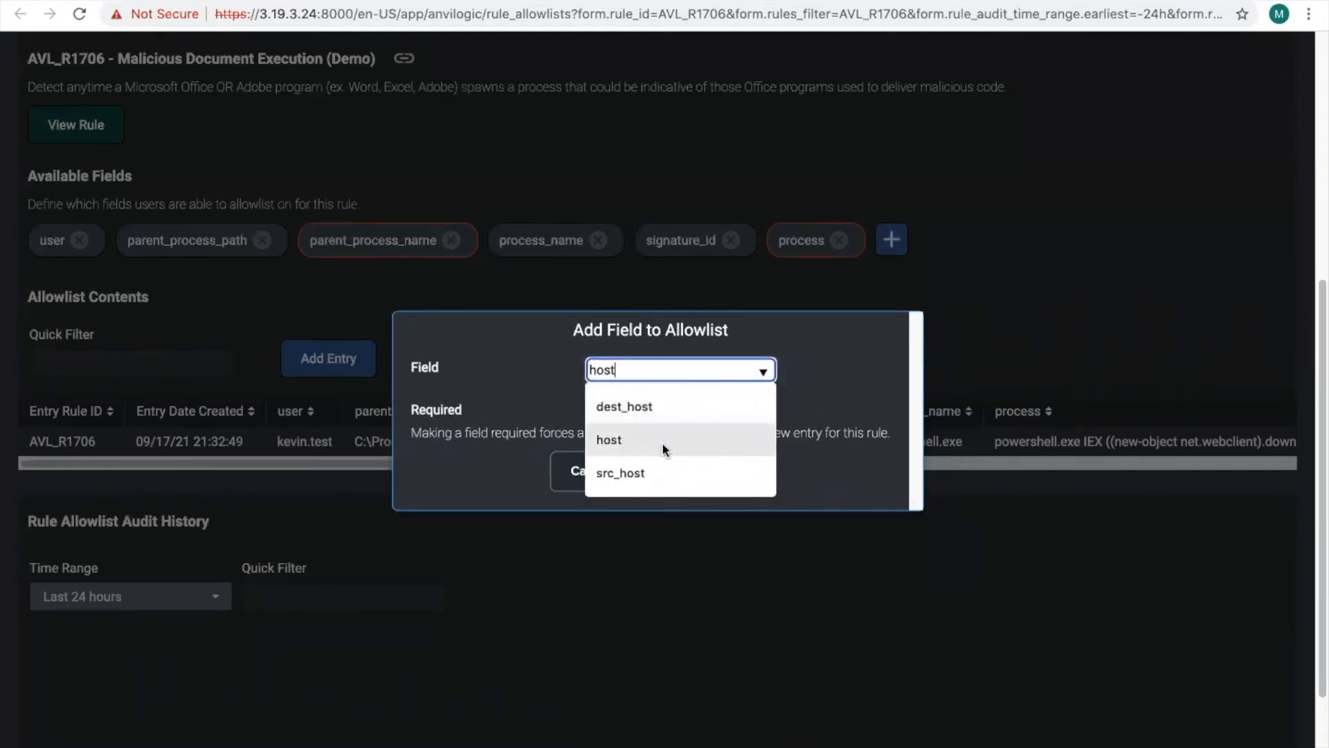
left_click(662, 442)
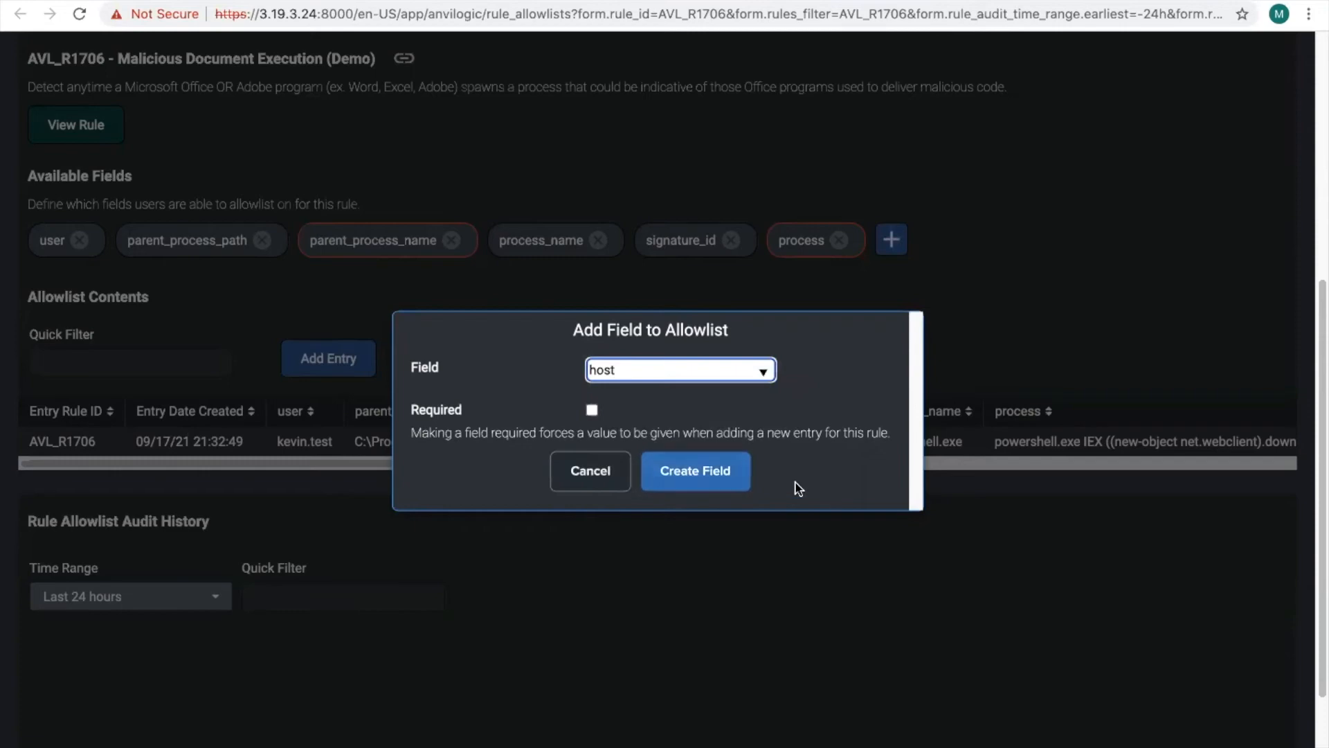
left_click(685, 472)
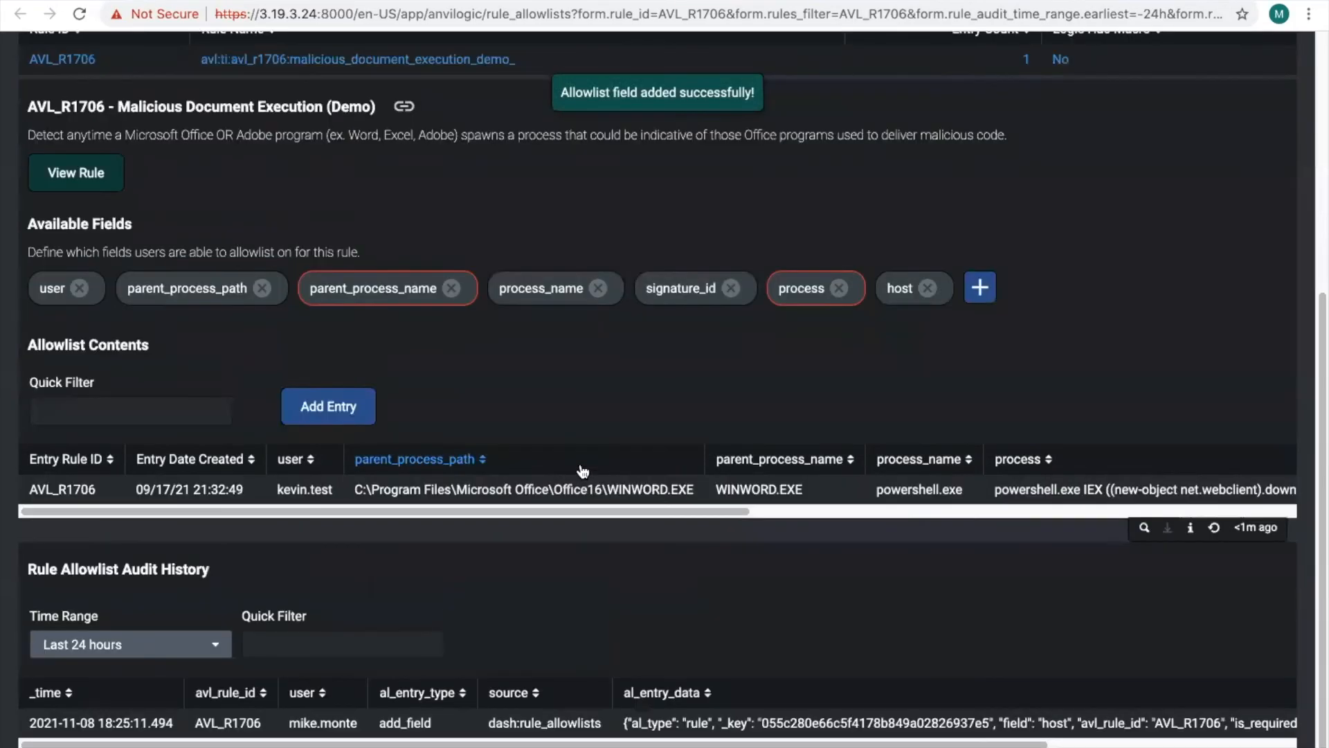
Check the allowlist contents sorted by parent_process_path and the user recorded in the rule allowlist audit history
left_click(581, 471)
mouse_move(522, 512)
left_mouse_down()
mouse_move(965, 511)
mouse_move(503, 518)
left_mouse_up()
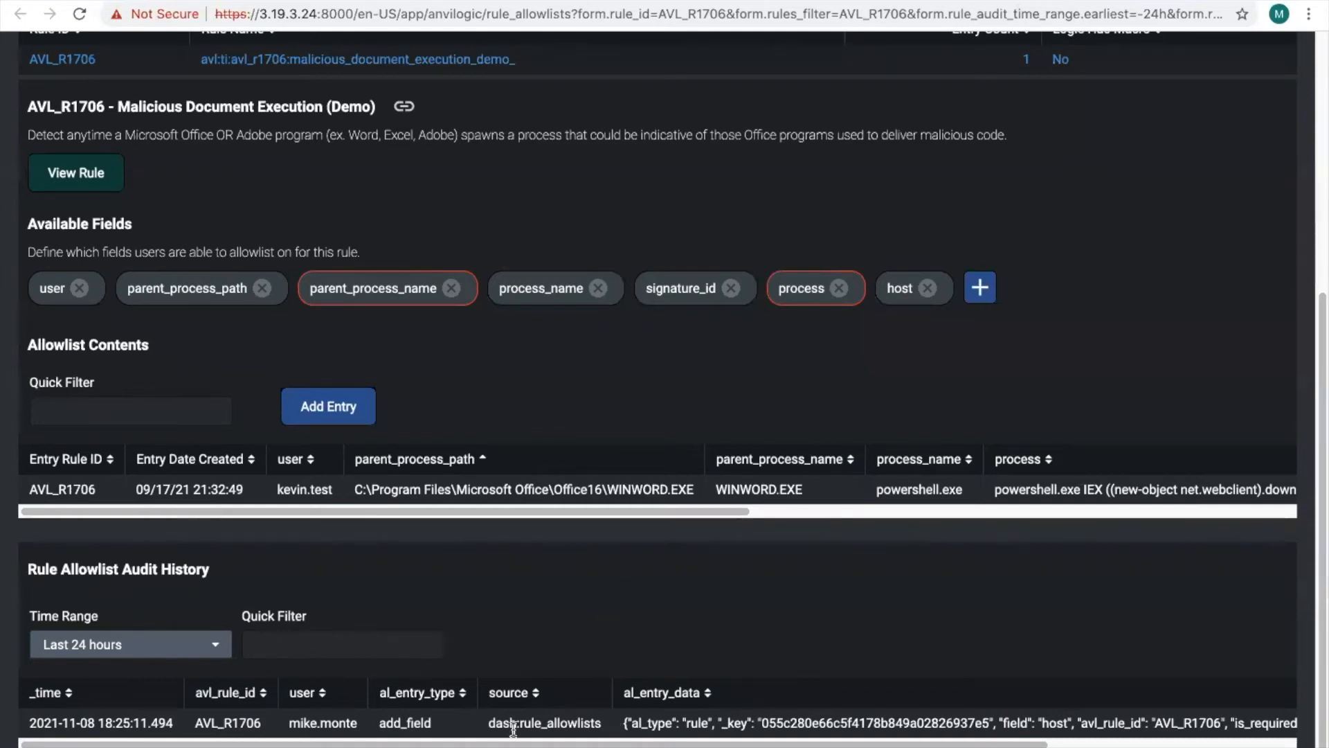
double_click(295, 722)
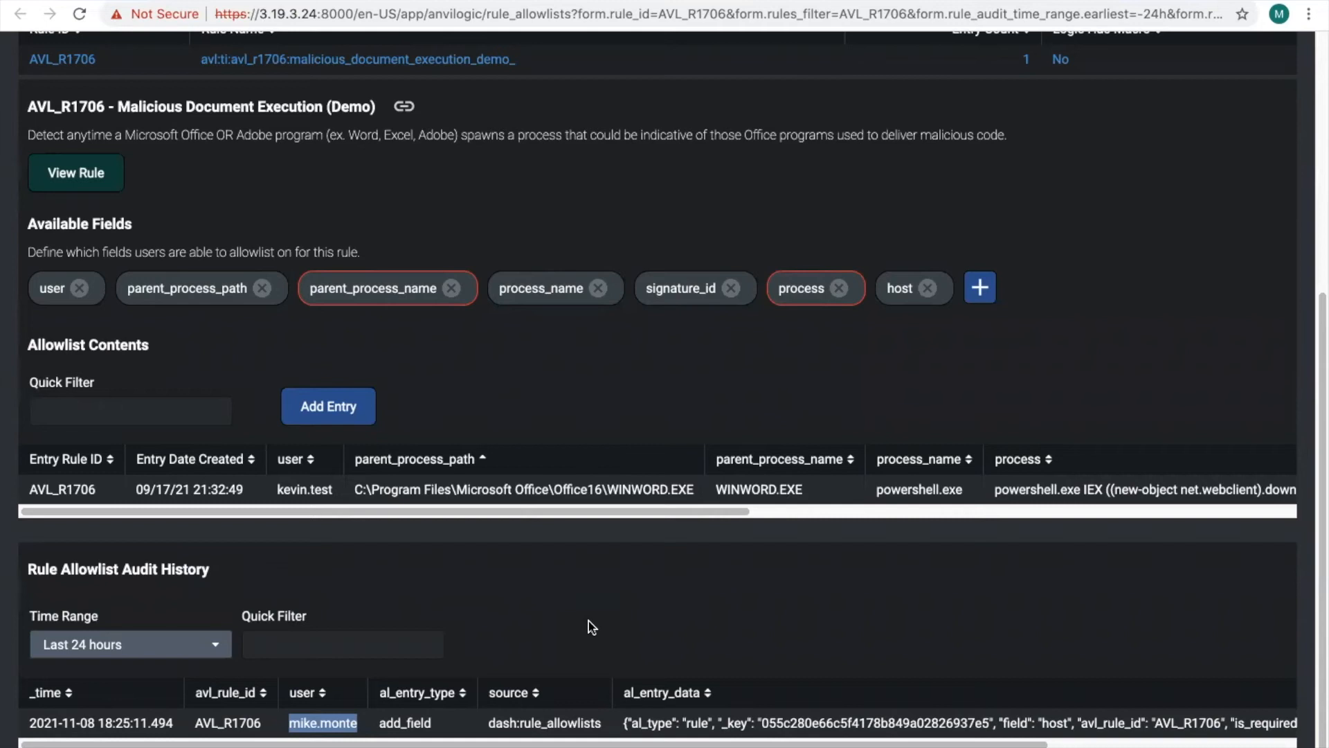
Return to the alert triage details and add client_host as a non-required allowlist field
key("alt+Left")
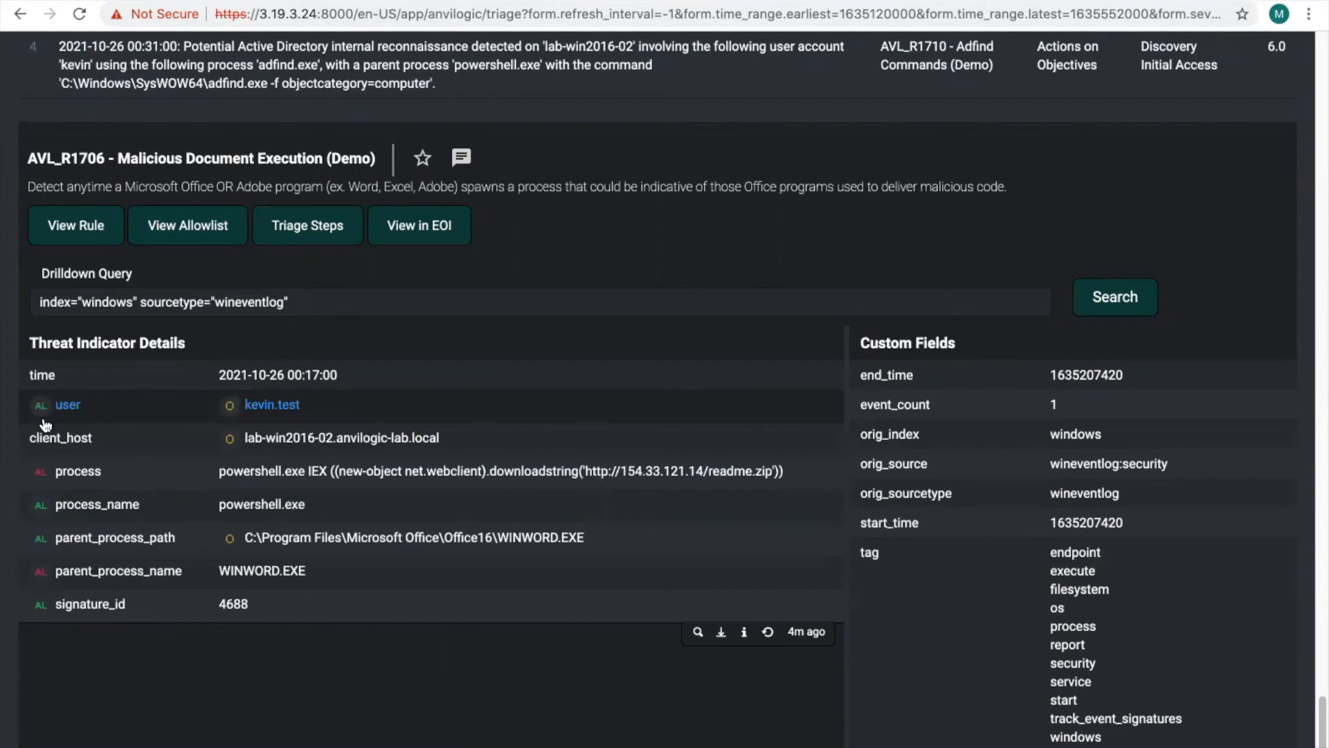
left_click(67, 443)
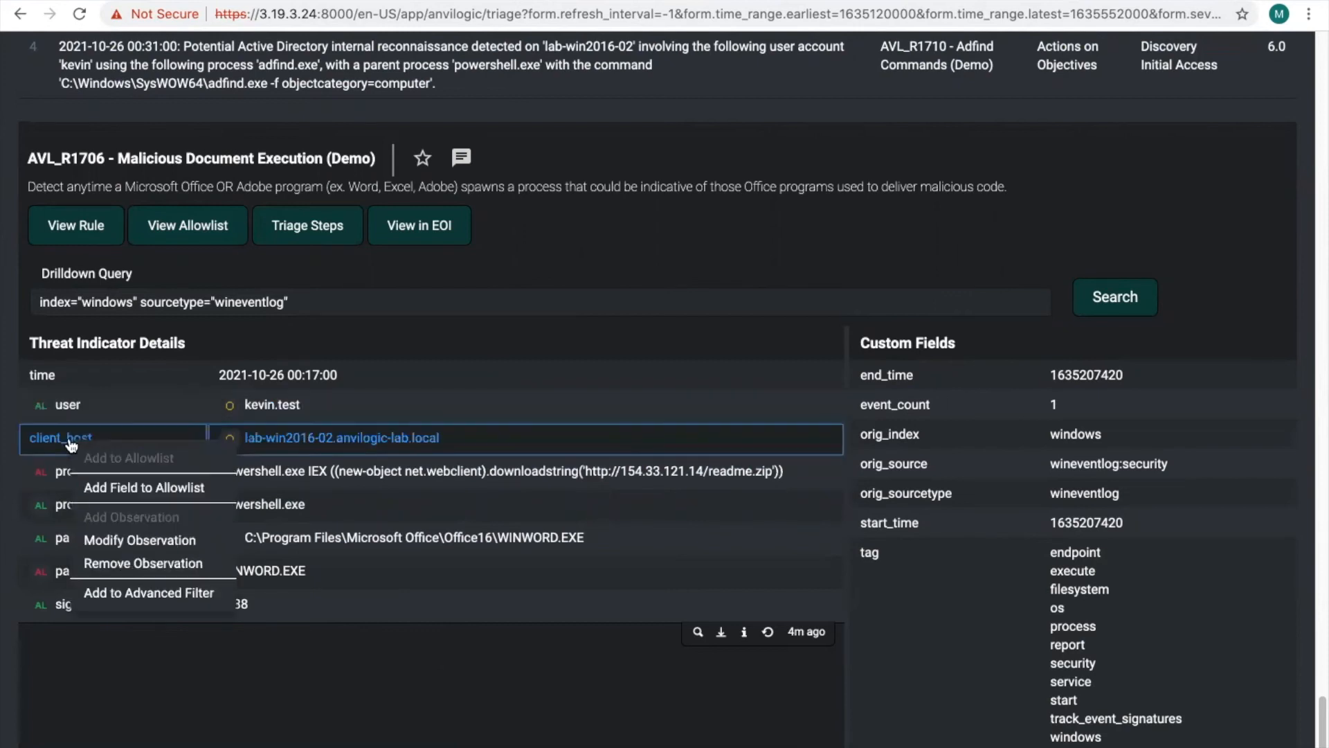
left_click(128, 488)
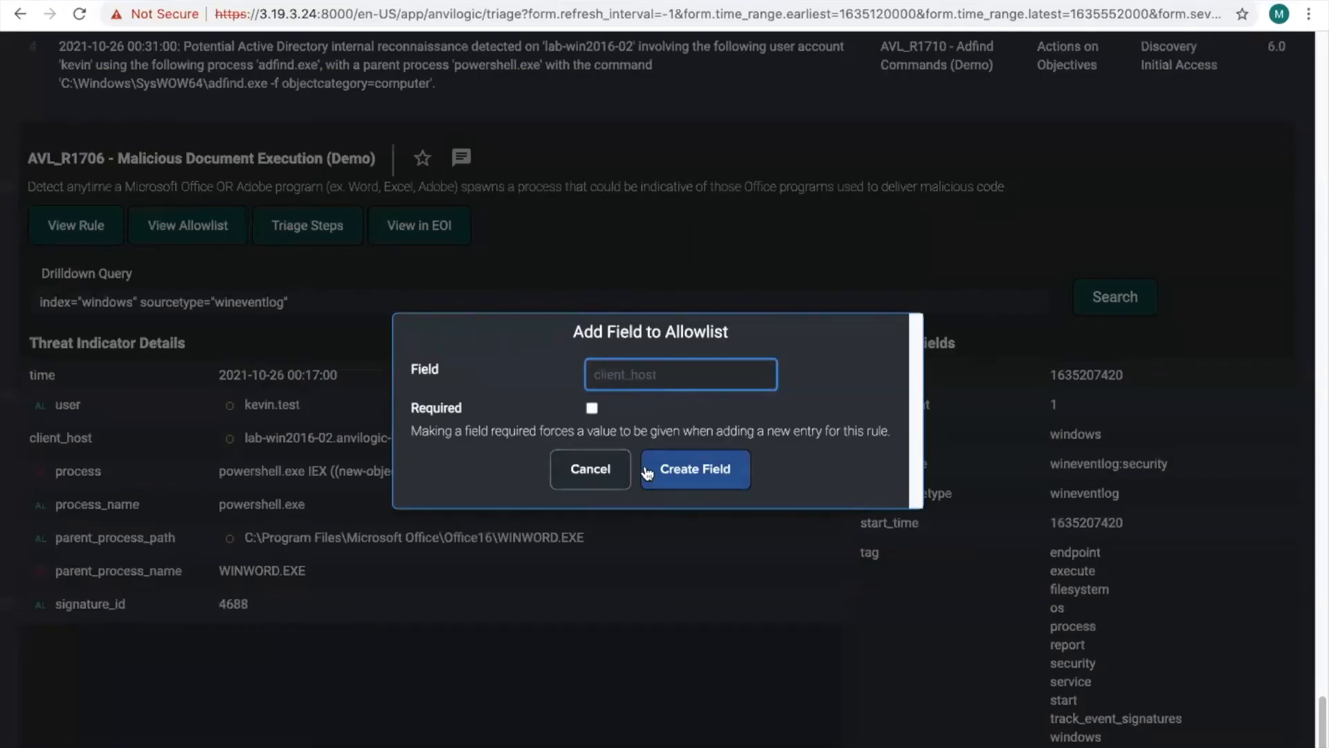
left_click(691, 477)
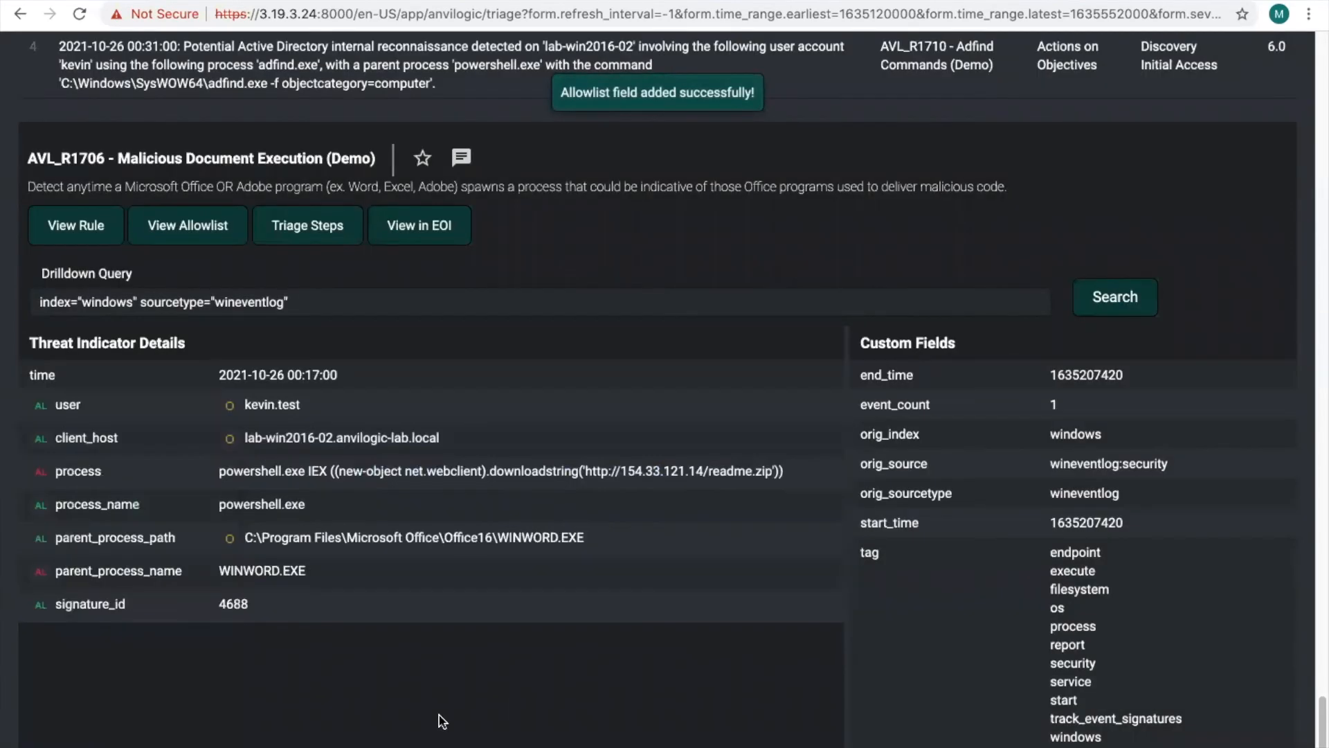
Start an allowlist entry from the client_host detail of the alert and clear its client_host and user values
mouse_move(277, 432)
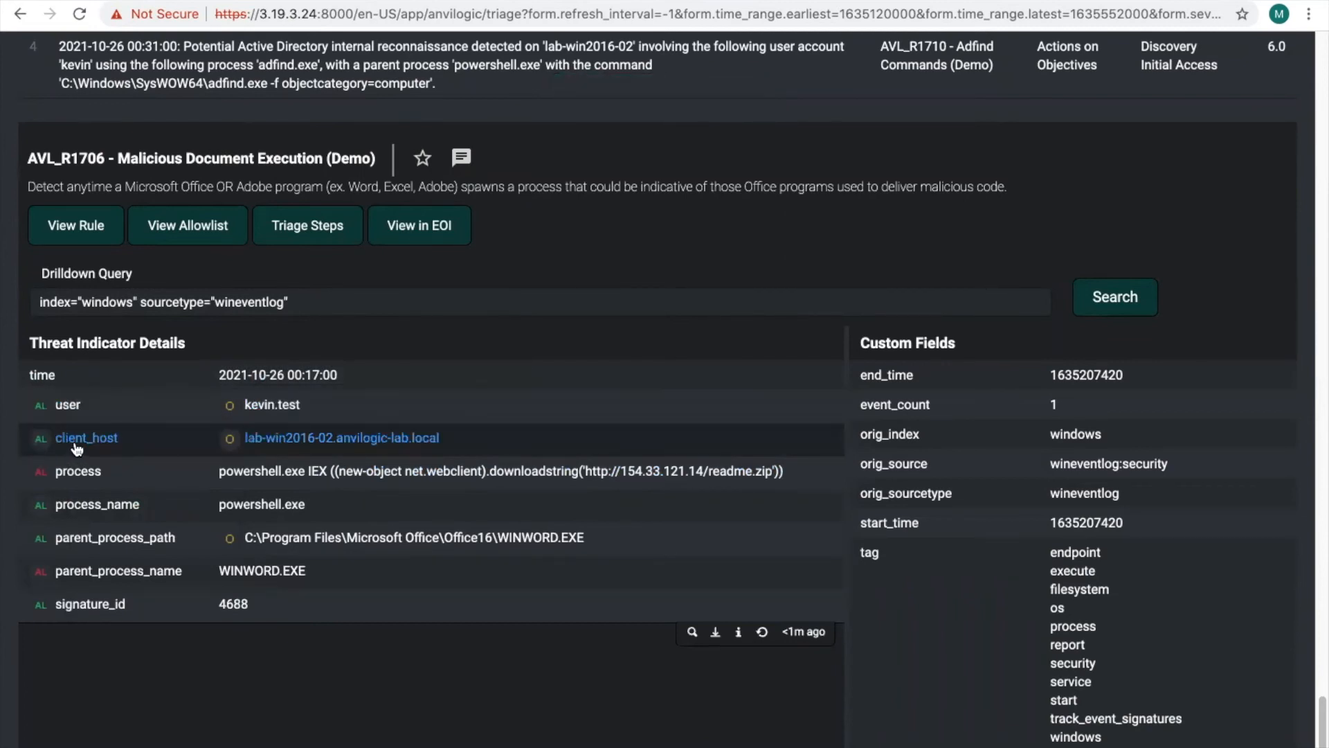
mouse_move(460, 436)
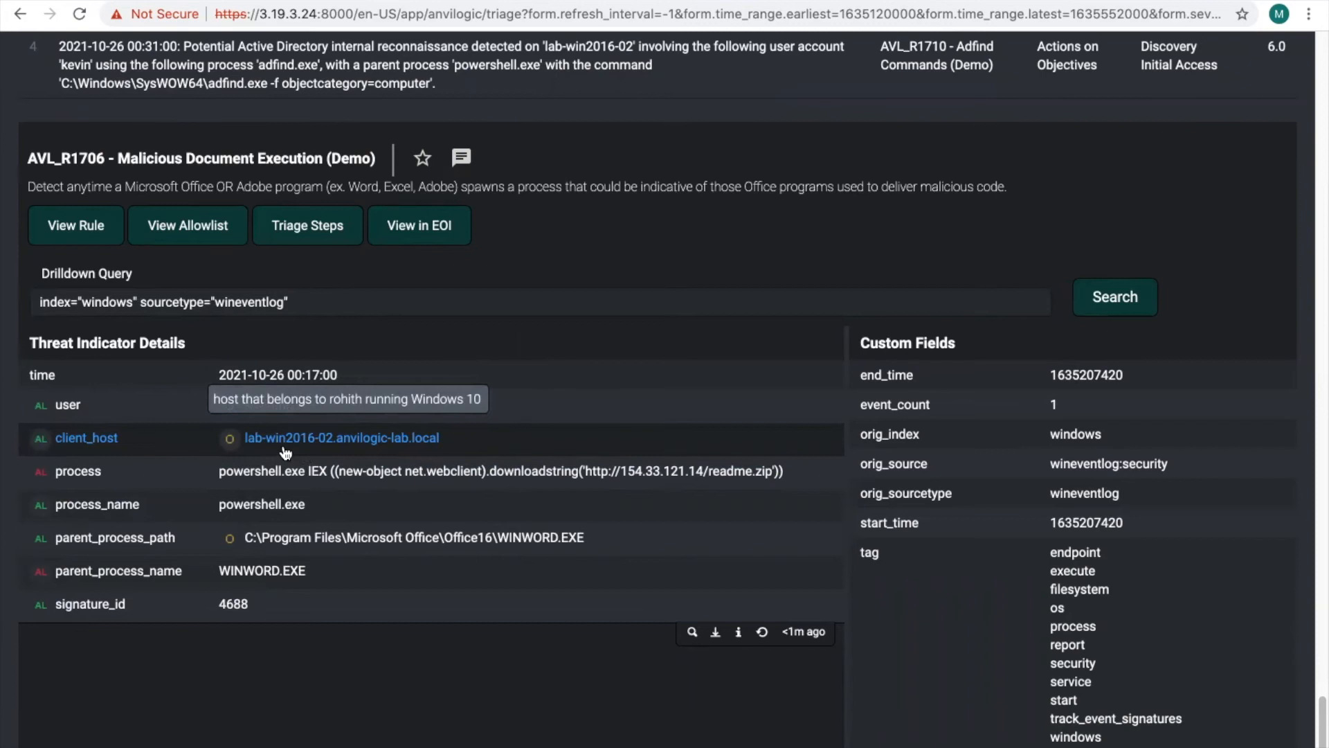
left_click(131, 449)
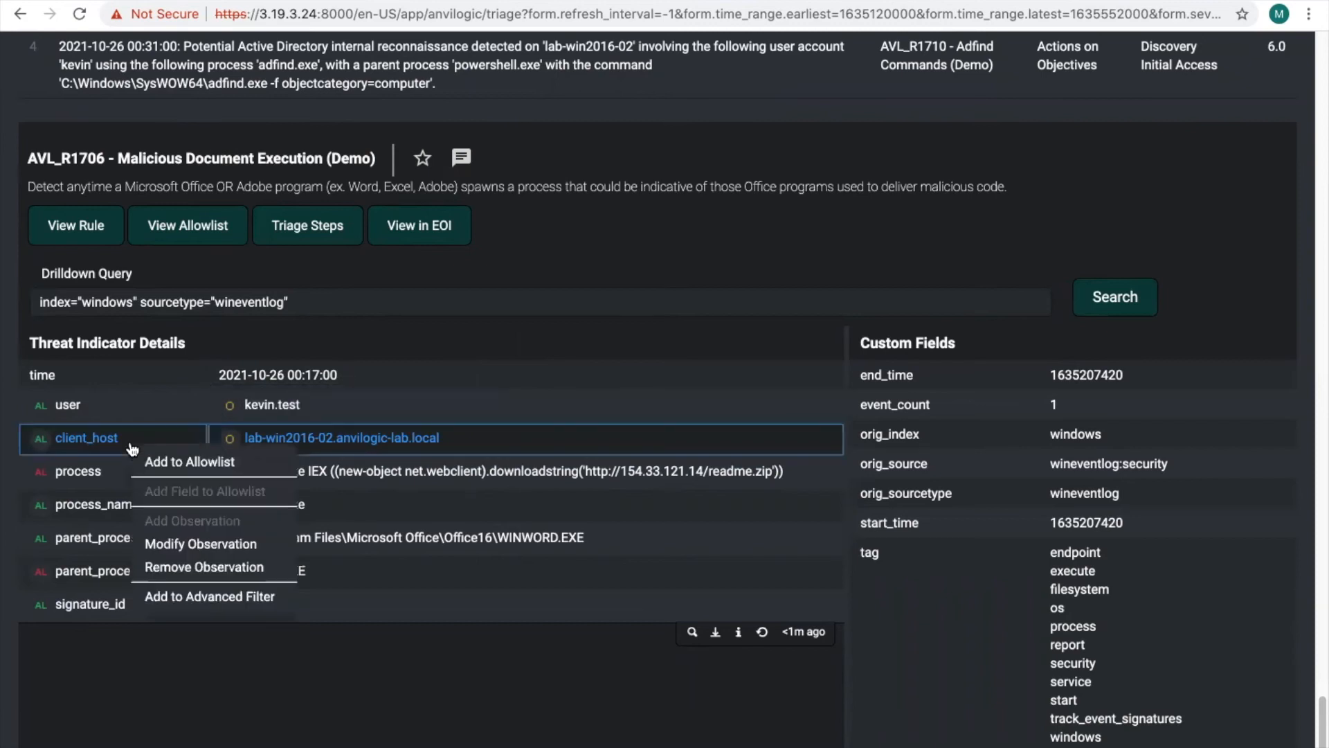
left_click(212, 461)
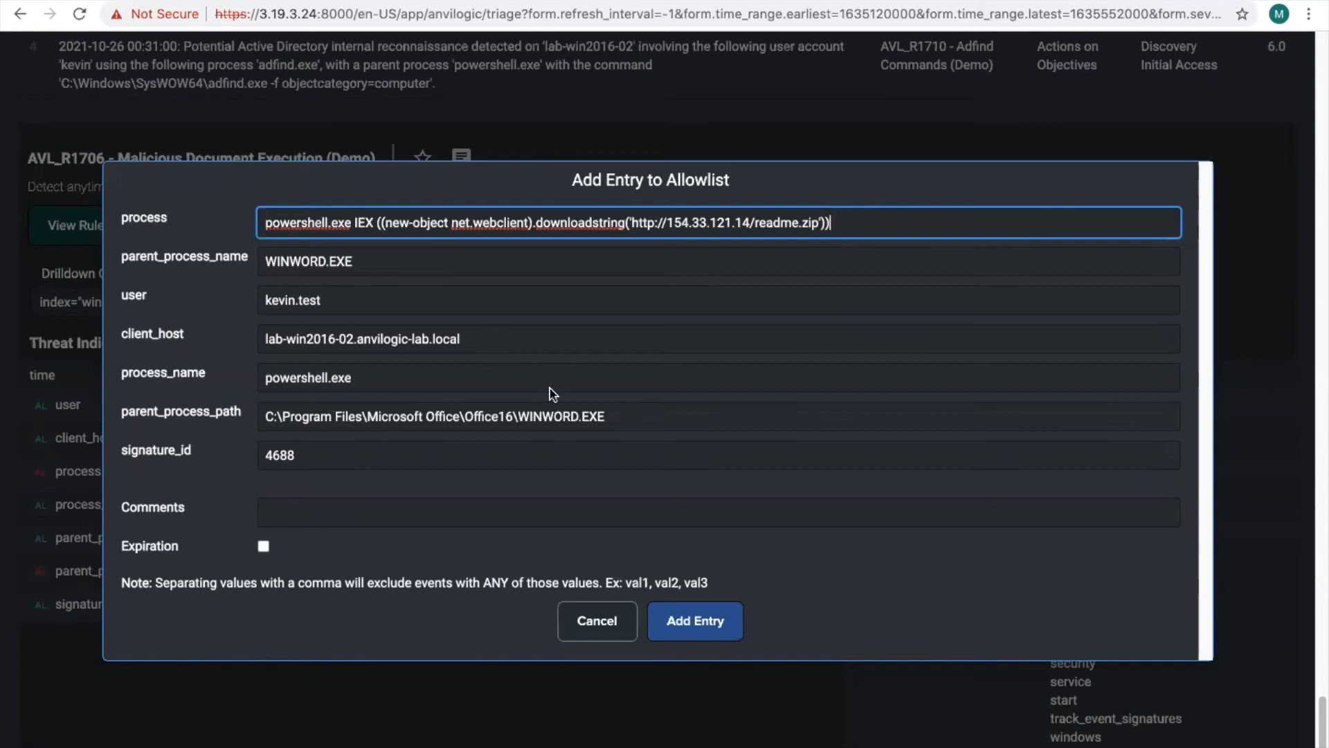
triple_click(267, 339)
key("BackSpace")
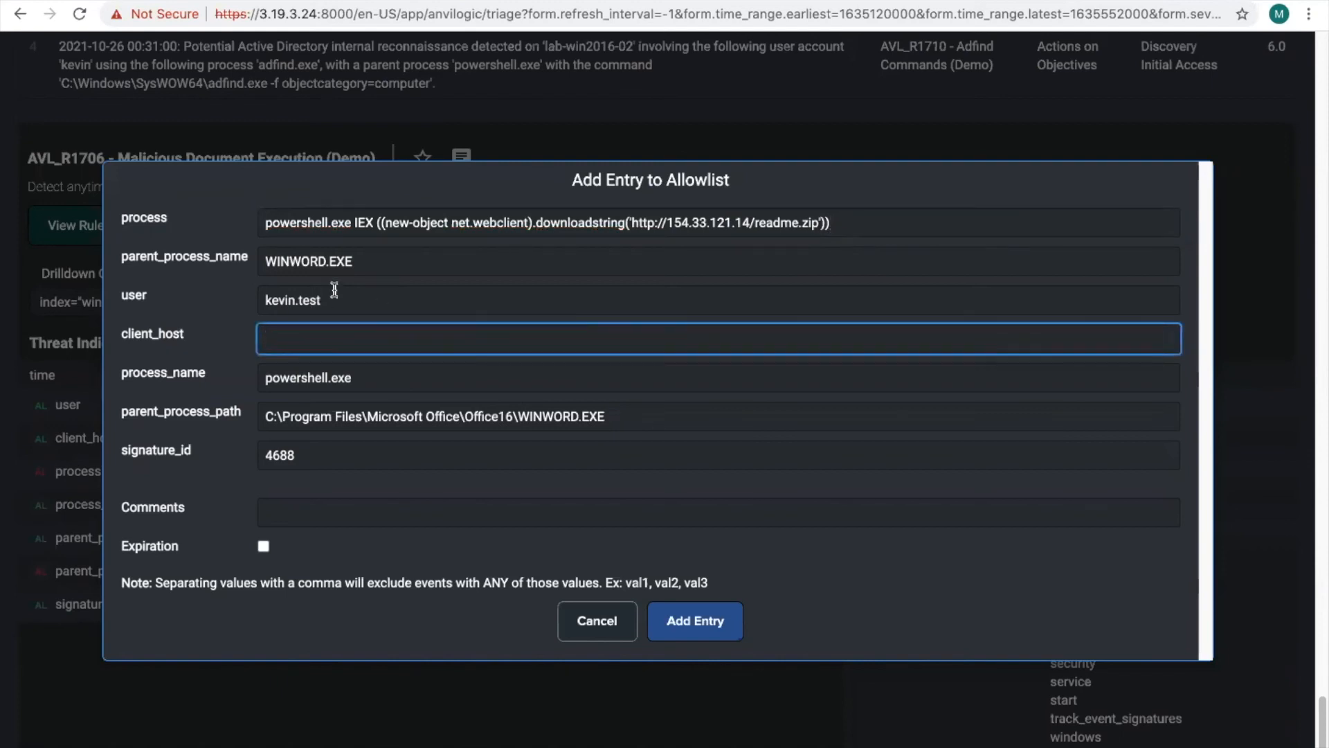
left_click_drag(338, 297, 249, 311)
key("BackSpace")
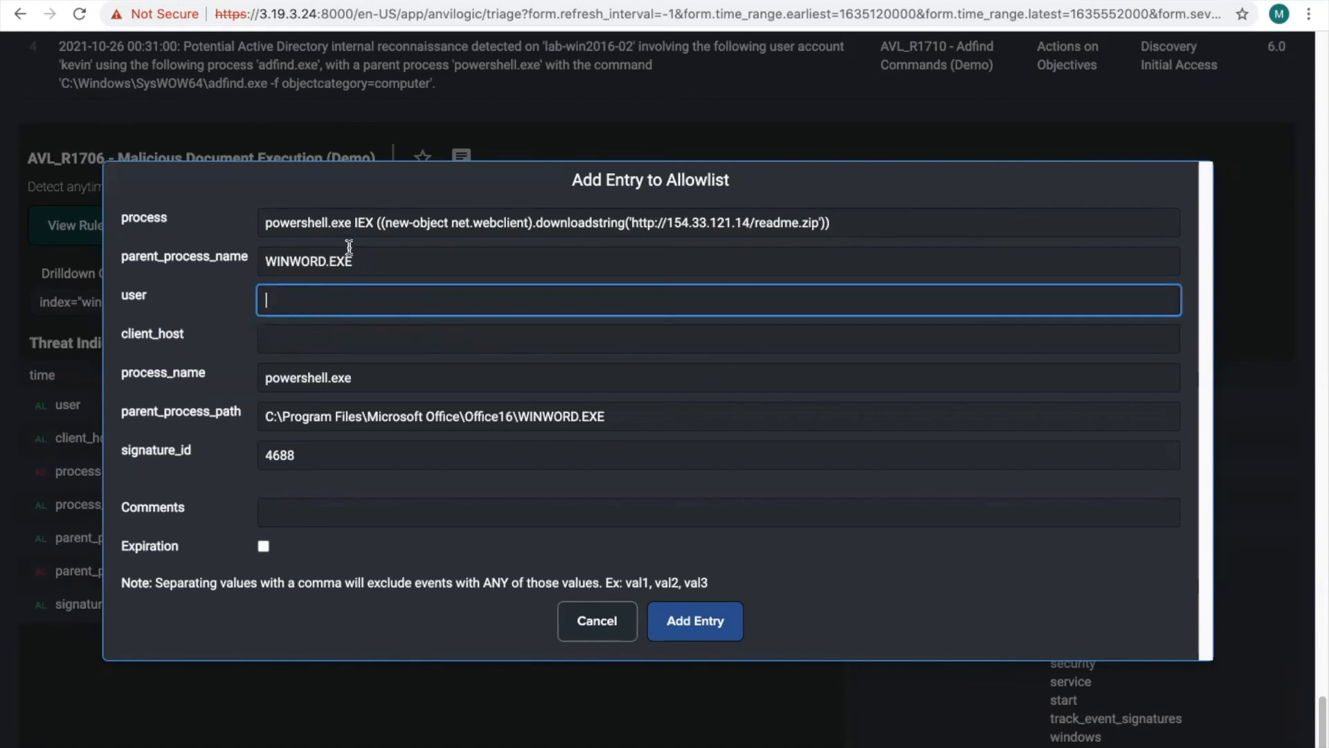
Enter the entry comment "154.33.121.14/readme.zip this belongs to a business application that normally conducts this activity", reusing the address from the process value
left_click(345, 513)
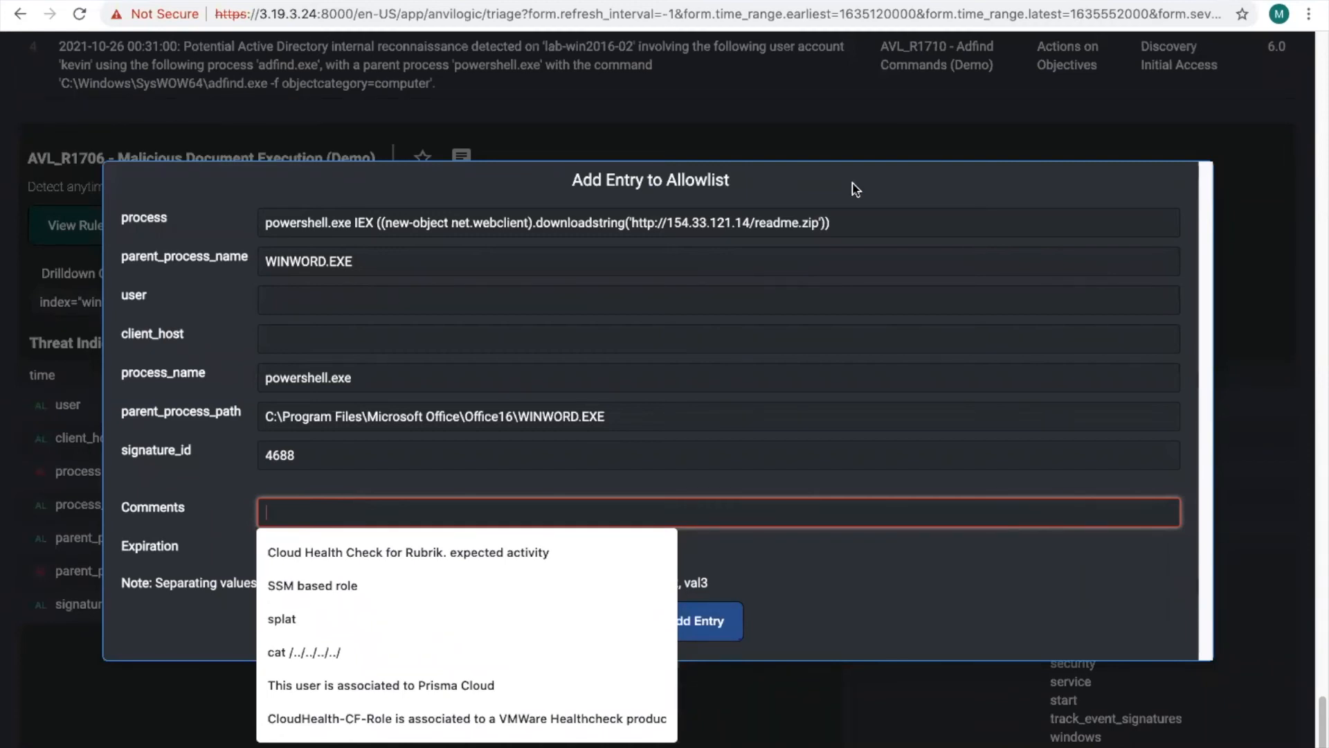
left_click_drag(667, 222, 819, 220)
key("ctrl+c")
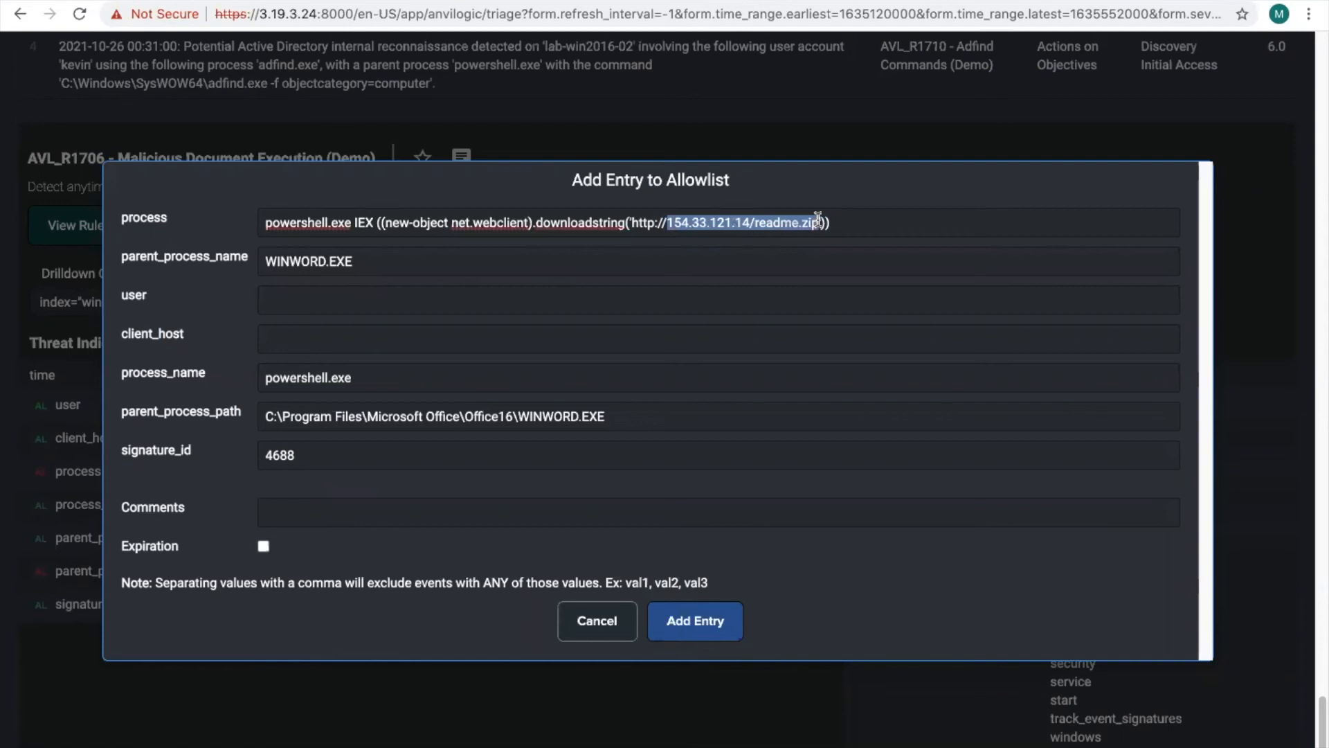
left_click(375, 516)
key("ctrl+v")
type("this ")
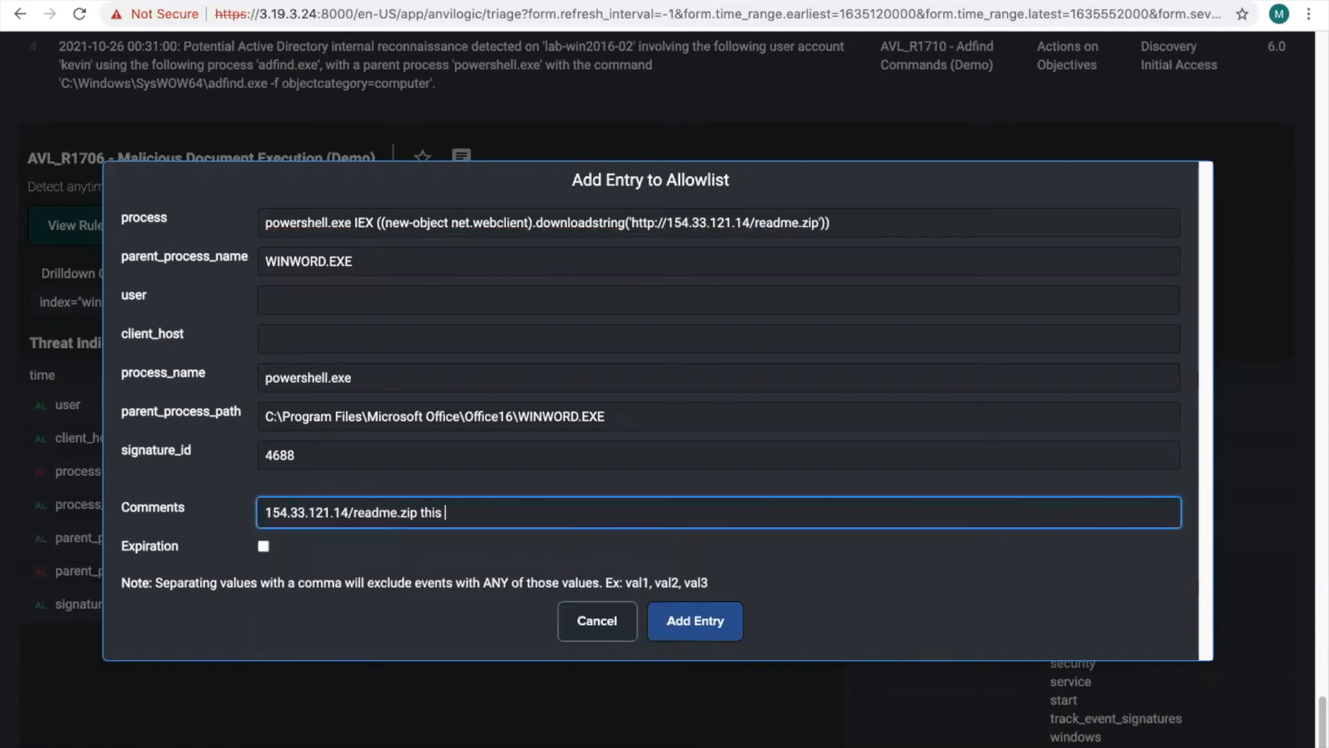
type("belongs to a business applica")
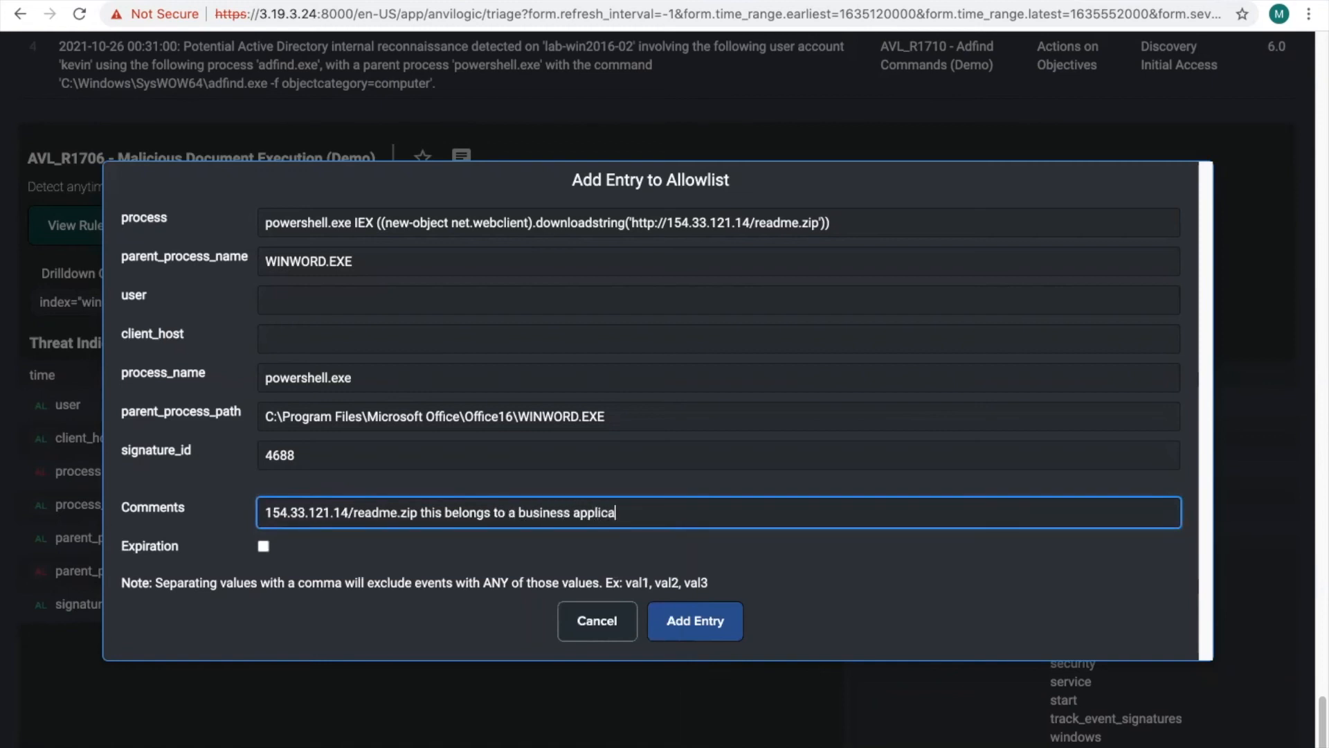
type("tion that normally conduct")
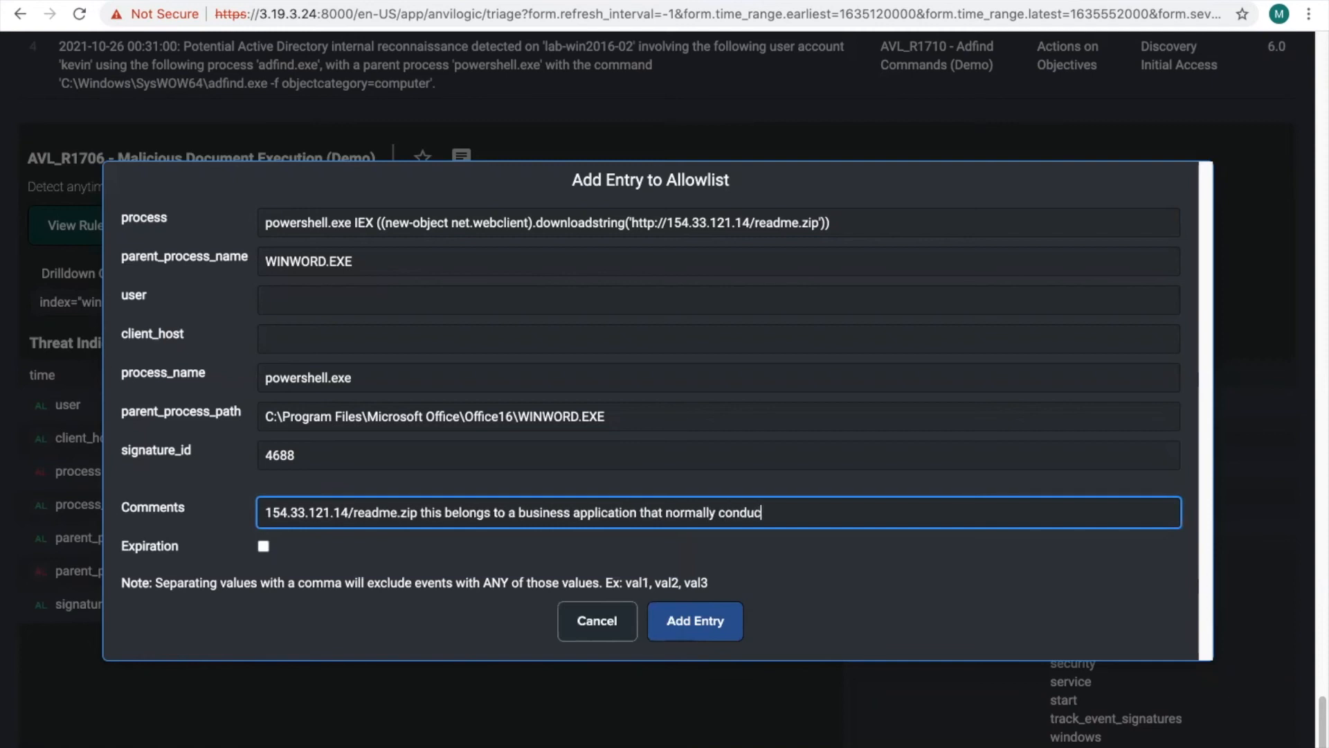
key("BackSpace")
key("BackSpace")
type("tcs this activity")
right_click(741, 516)
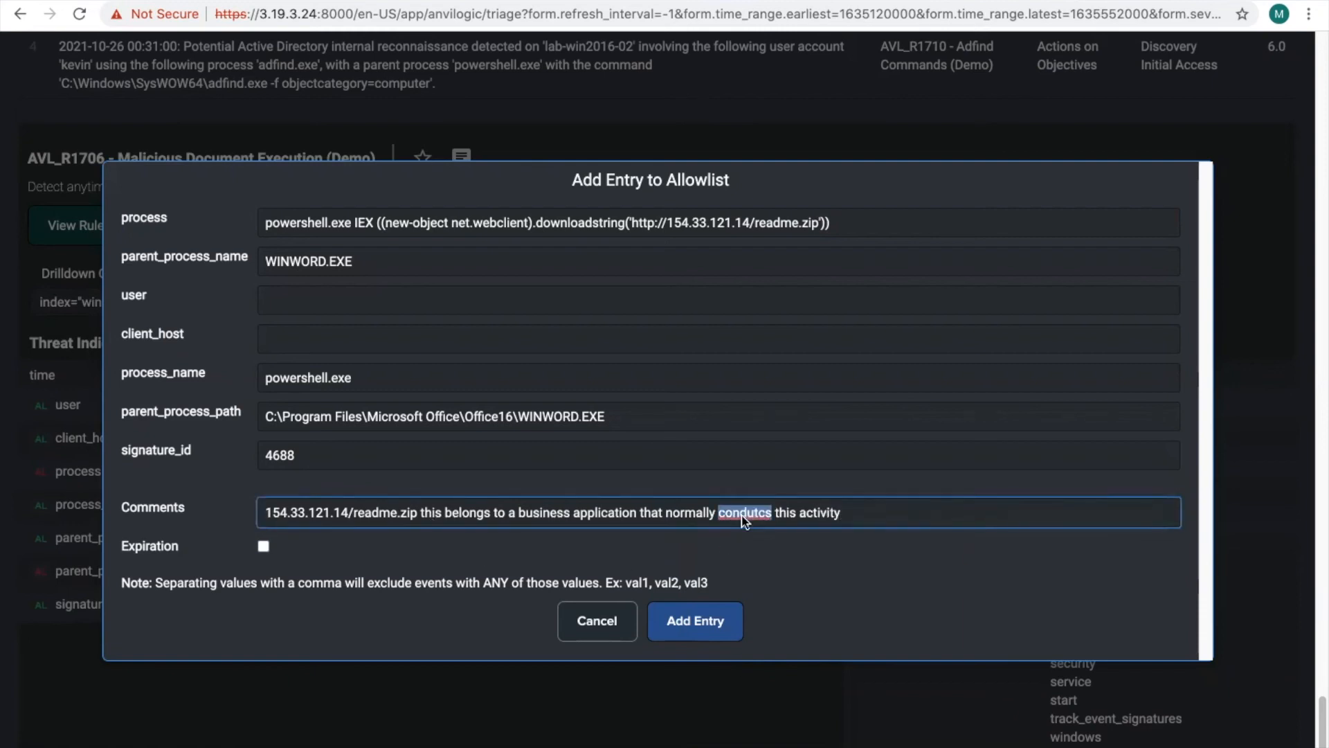
left_click(760, 495)
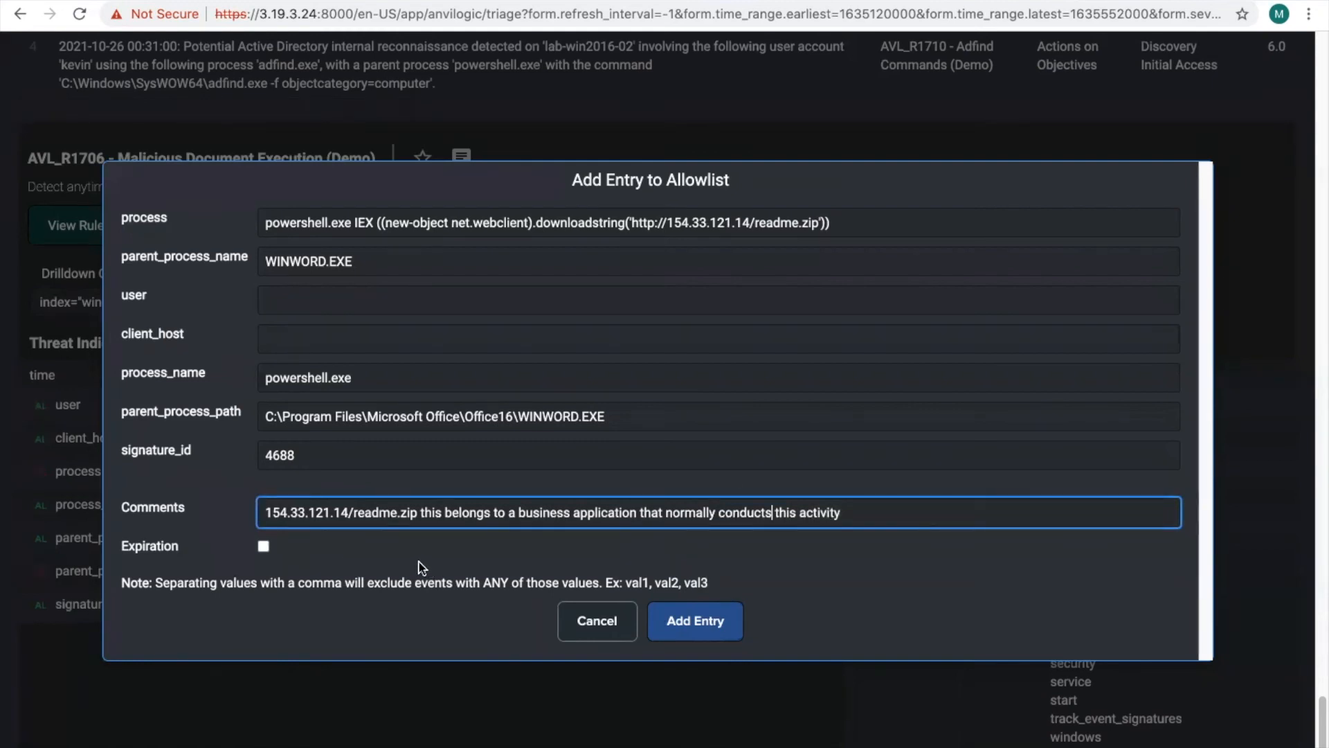
Enable expiration for the allowlist entry, set it to 30 days, and add the entry
left_click(263, 550)
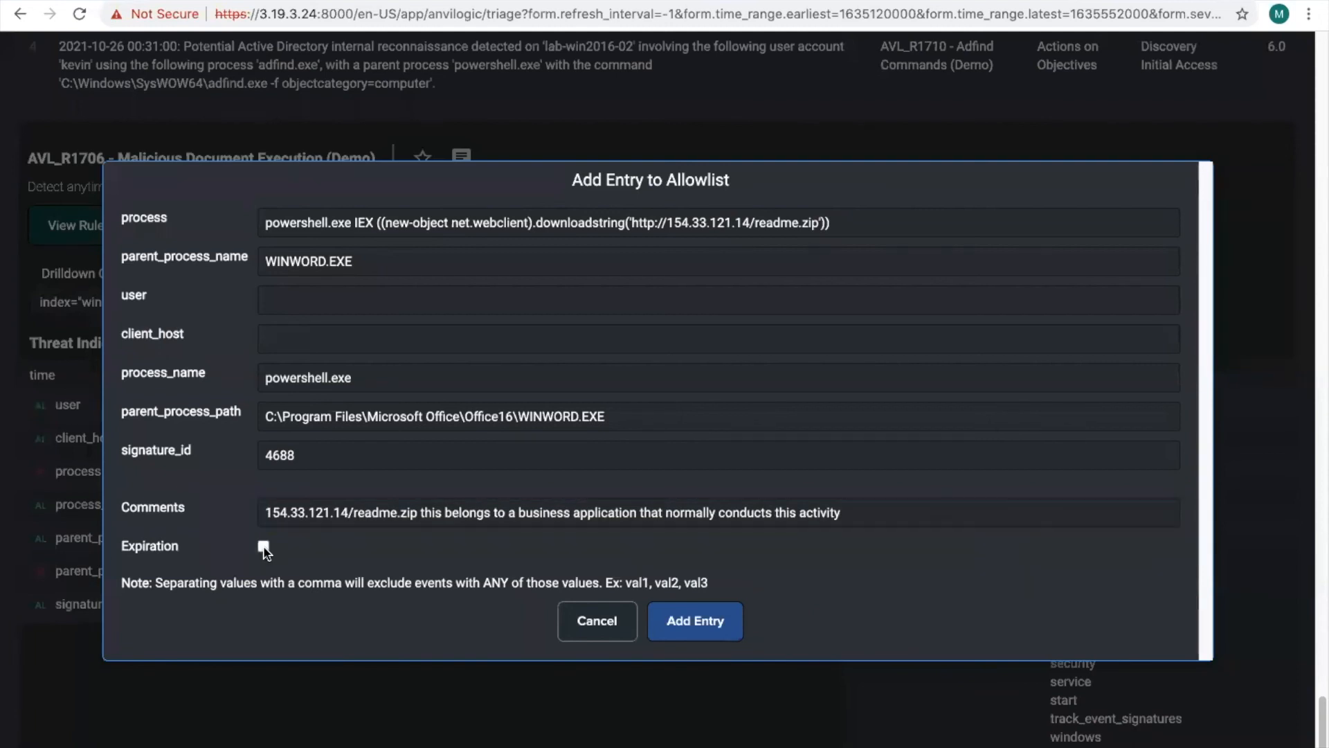
left_click(286, 575)
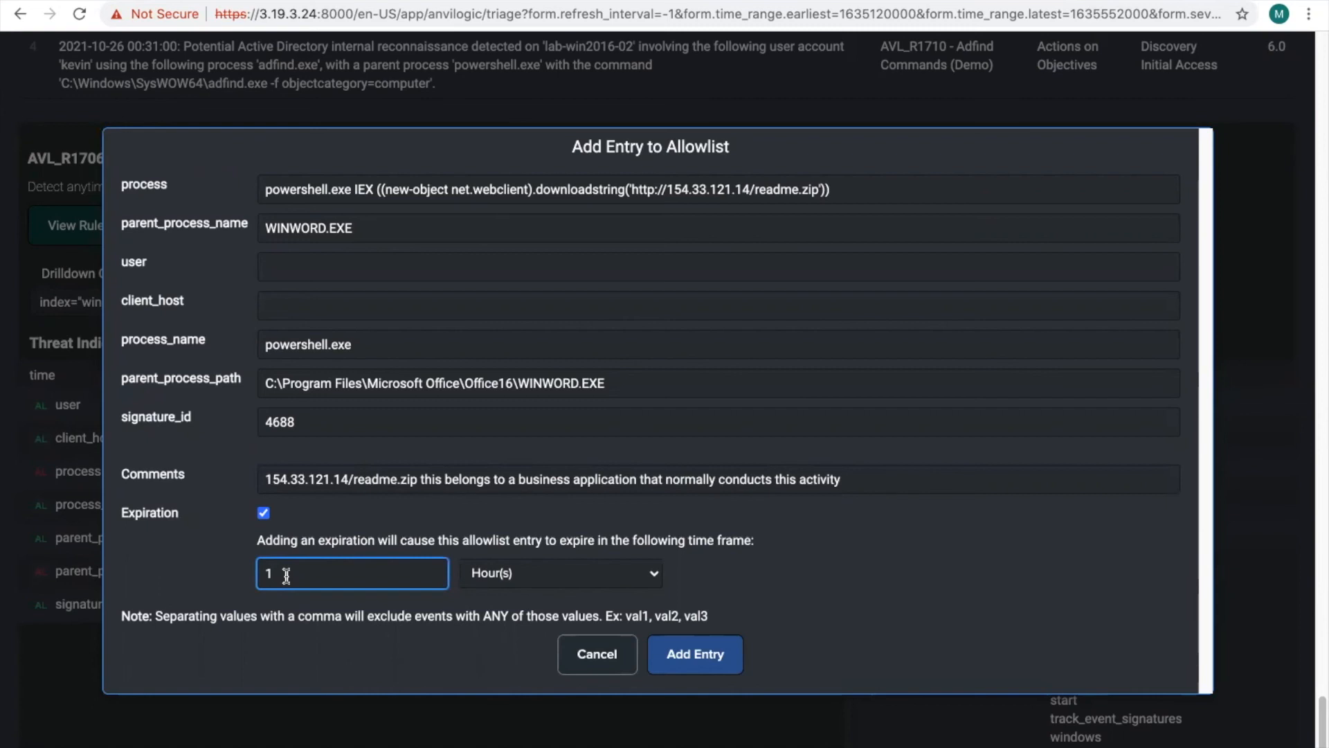
left_click(551, 584)
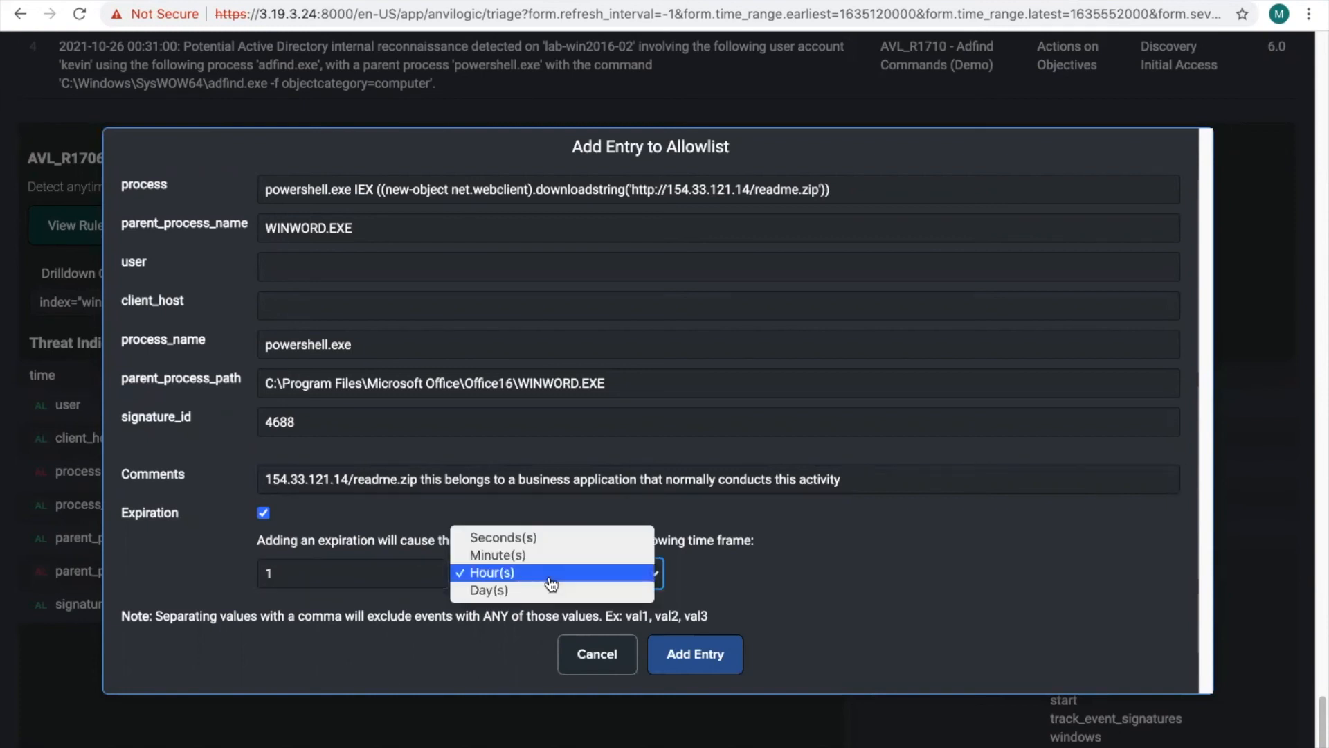
left_click(533, 589)
left_click(302, 578)
key("BackSpace")
type("30")
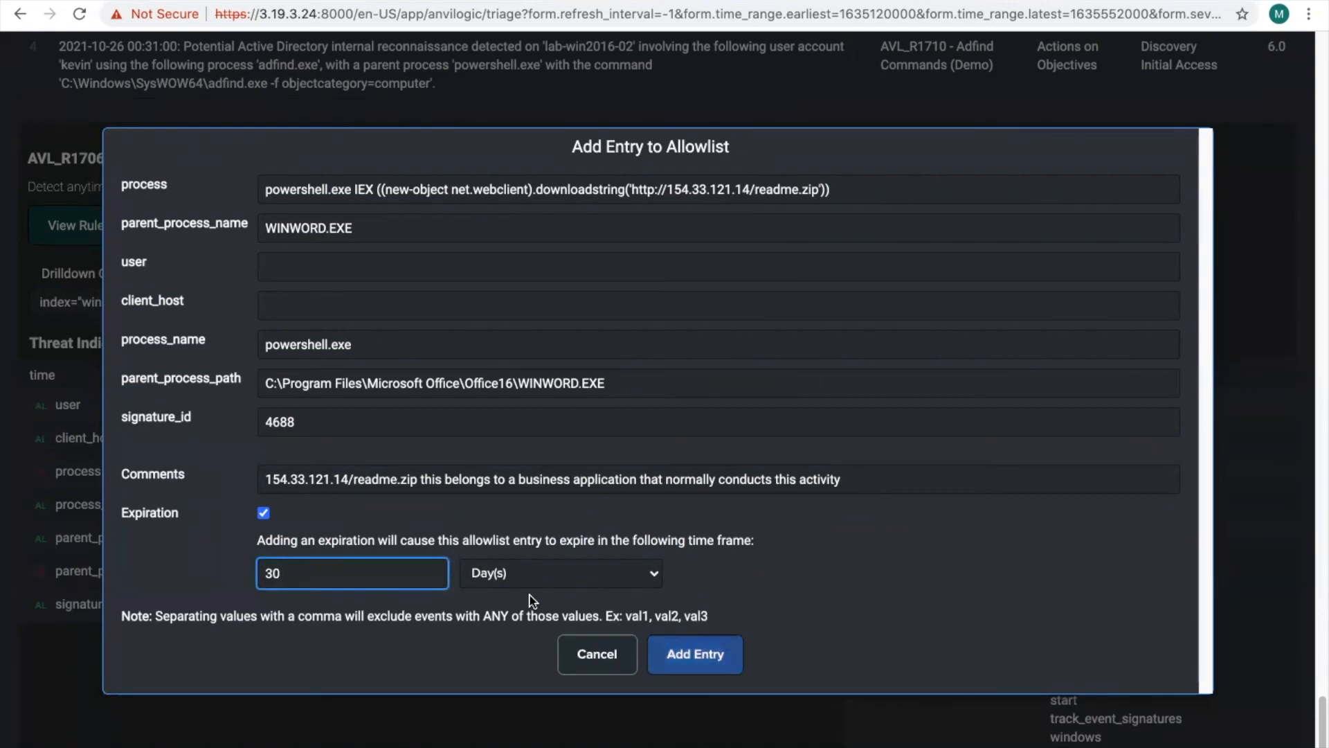
left_click(694, 653)
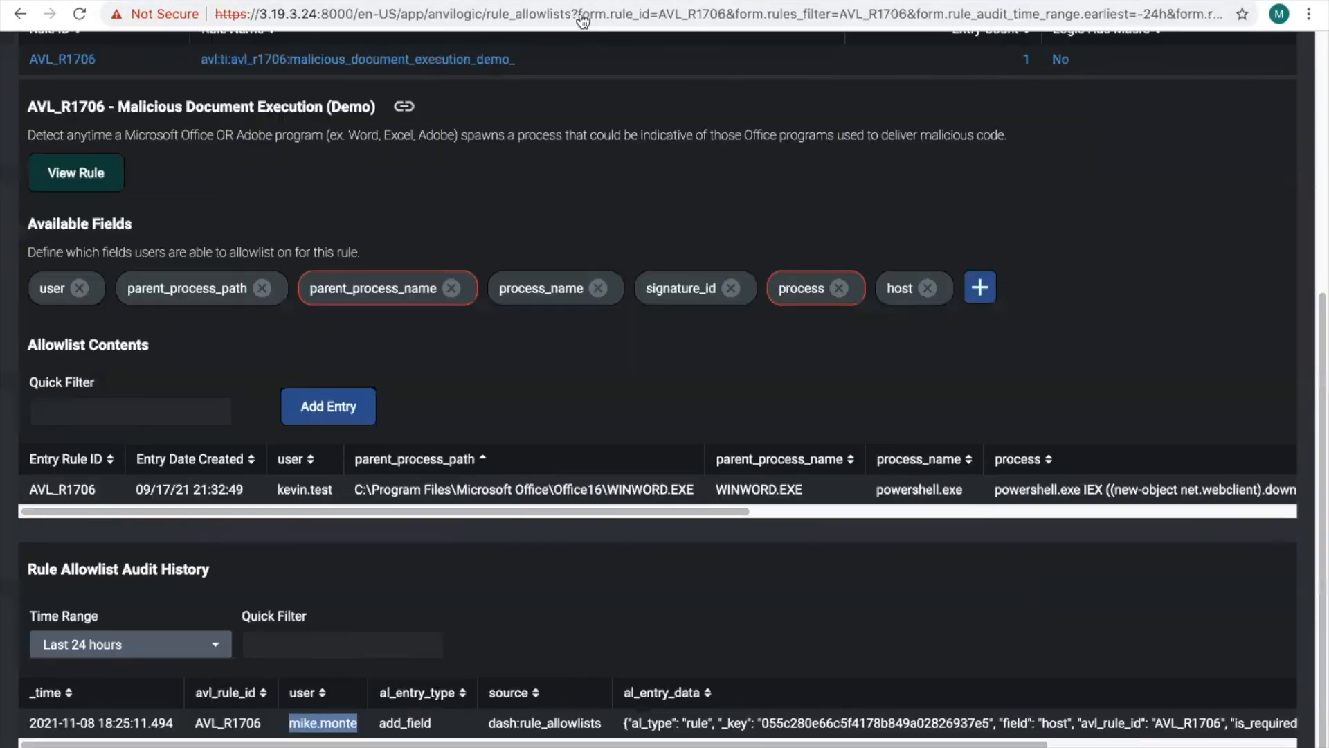
Reload the rule AVL_R1706 allowlist page and check the new entry's author, expiration, comments and remaining columns in the allowlist contents
left_click(391, 208)
left_click(79, 13)
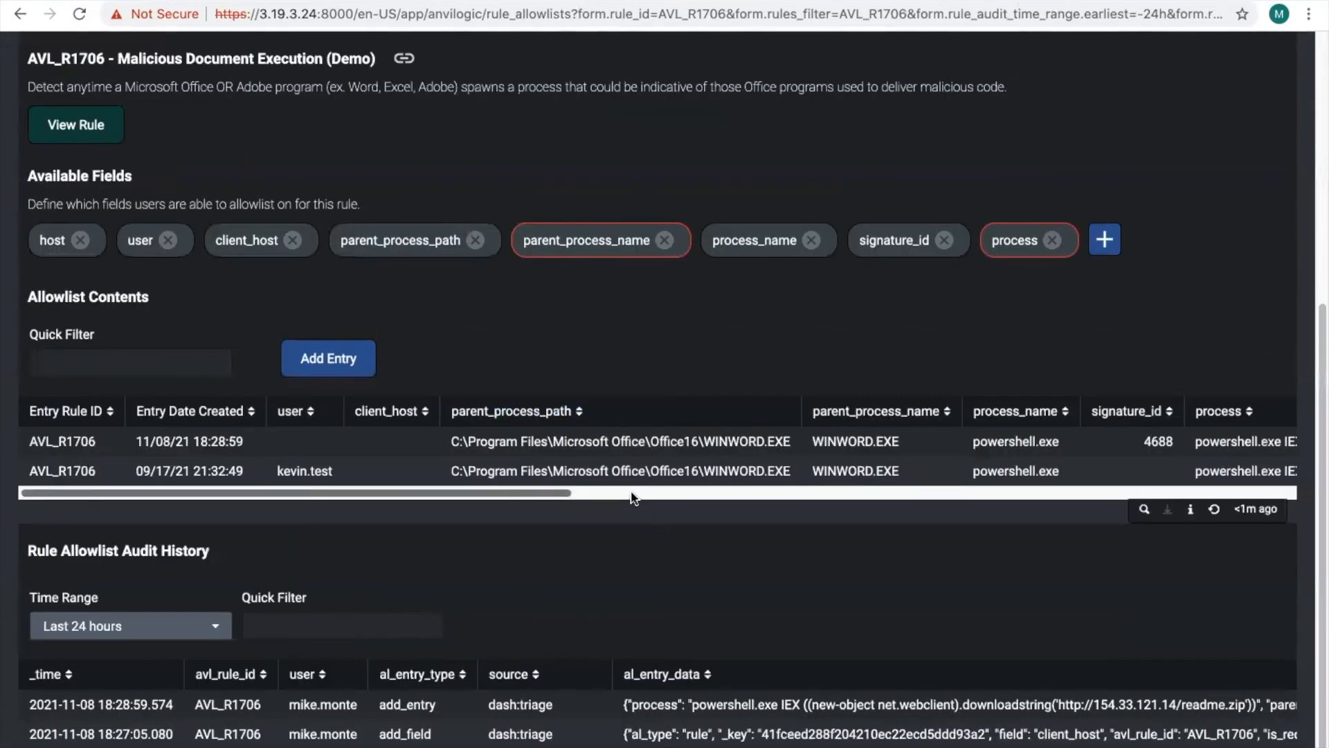
scroll(672, 489, "right", 5)
scroll(163, 471, "left", 5)
left_click_drag(509, 493, 1210, 499)
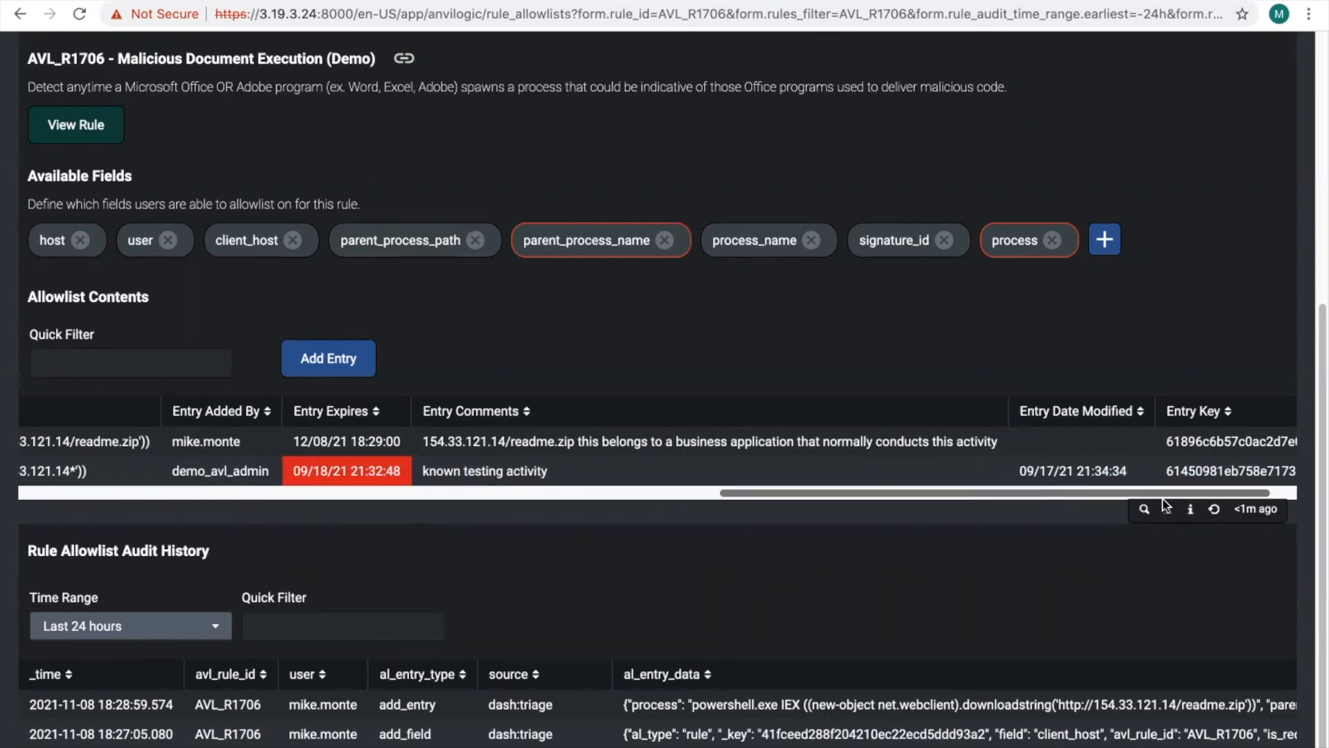
scroll(1128, 504, "right", 2)
left_click_drag(874, 506, 317, 522)
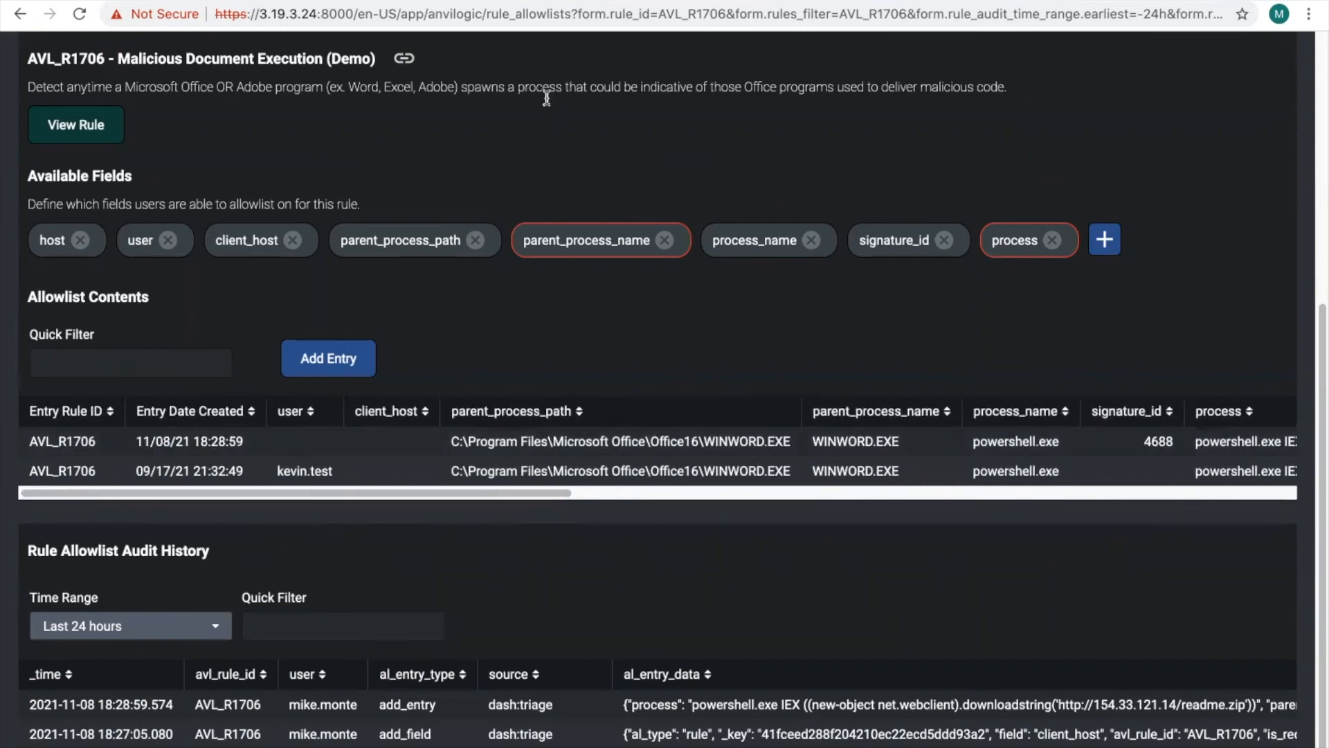